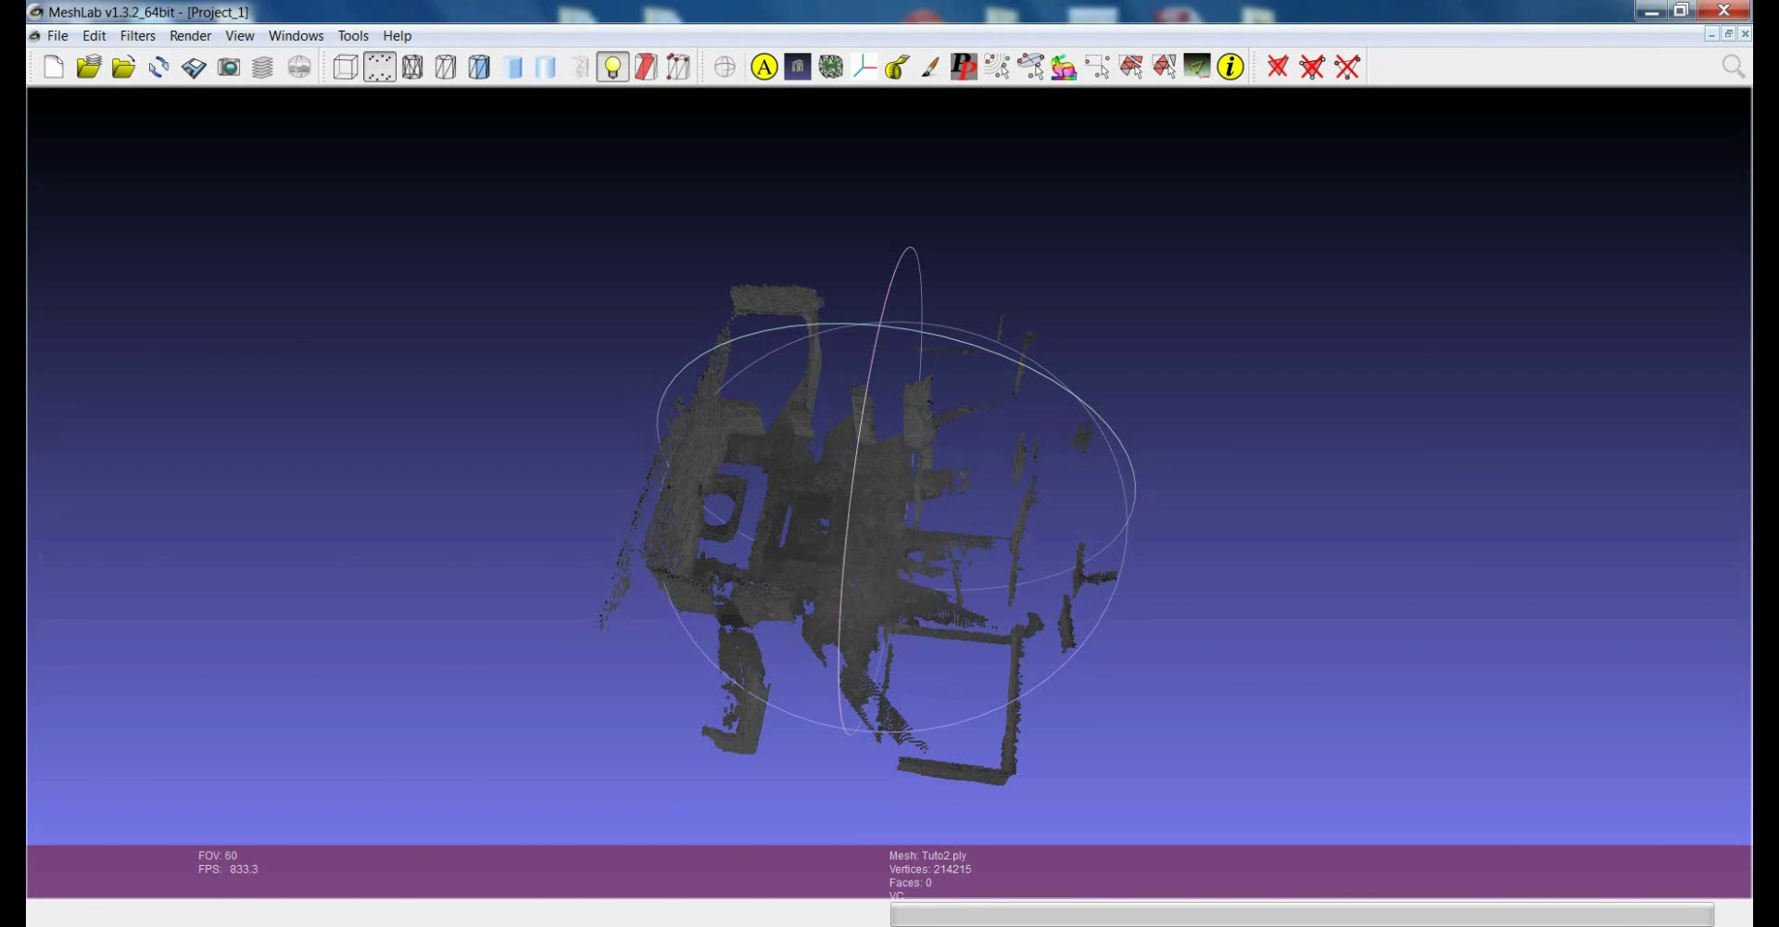
Step: Rotate the scene light around the Tuto2.ply point cloud to examine how its points are shaded
left_click_drag(829, 572, 883, 605)
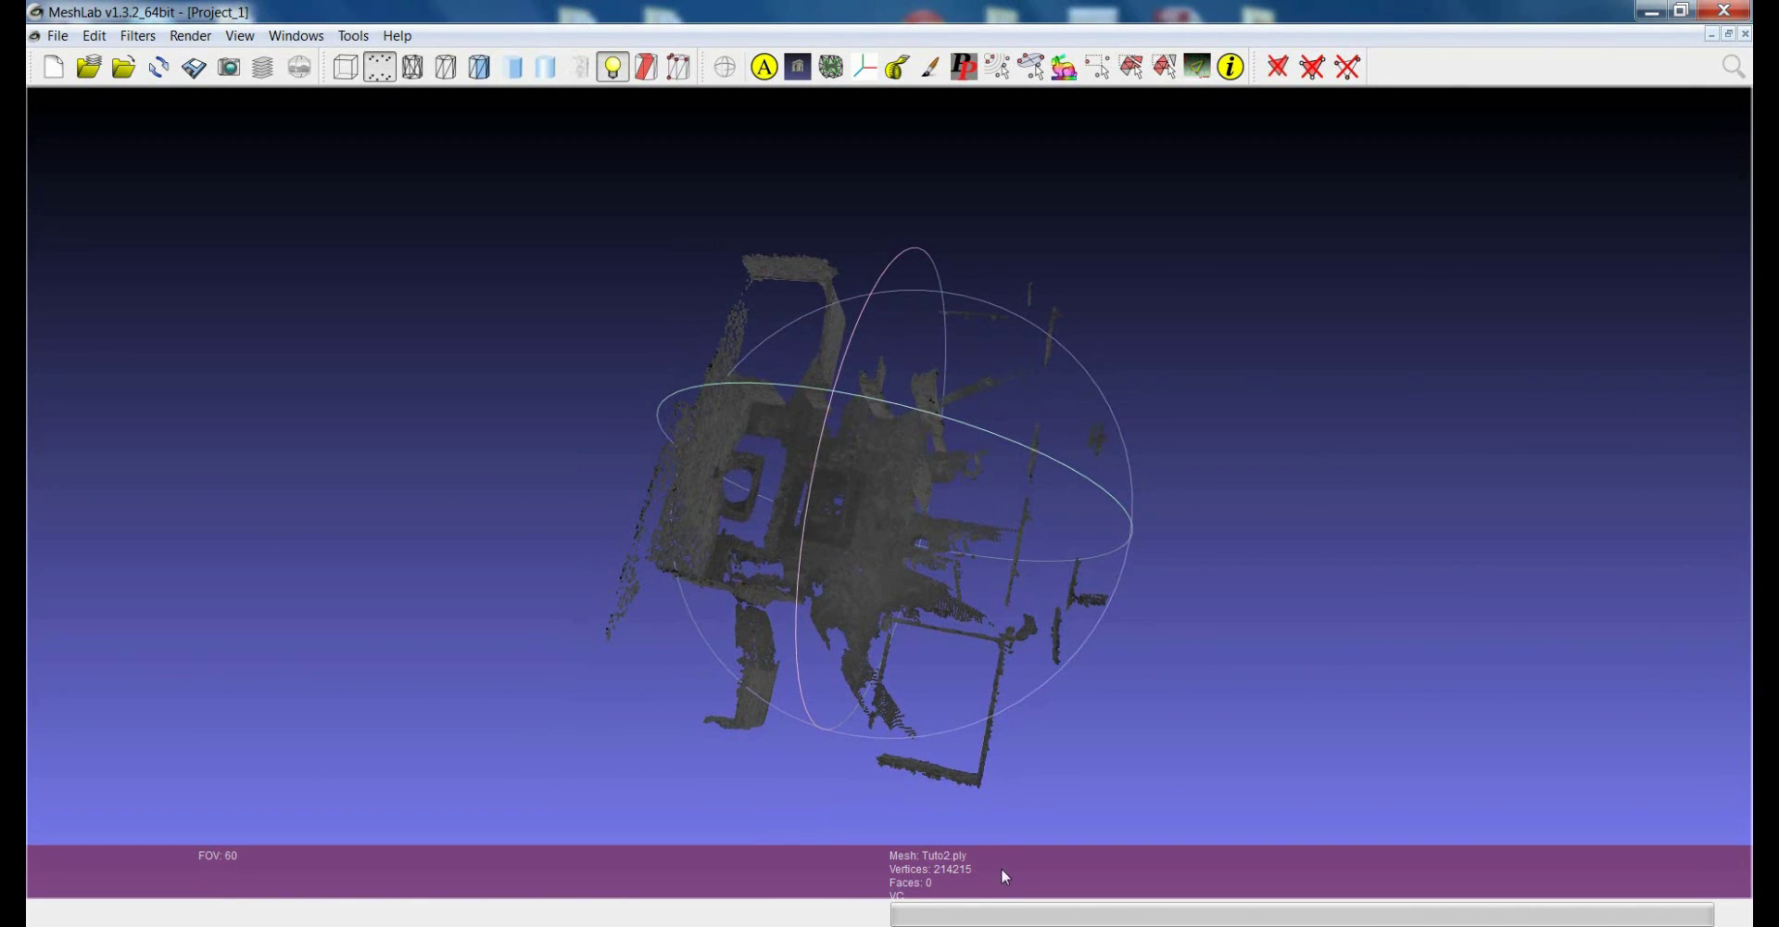
left_click_drag(794, 502, 913, 448)
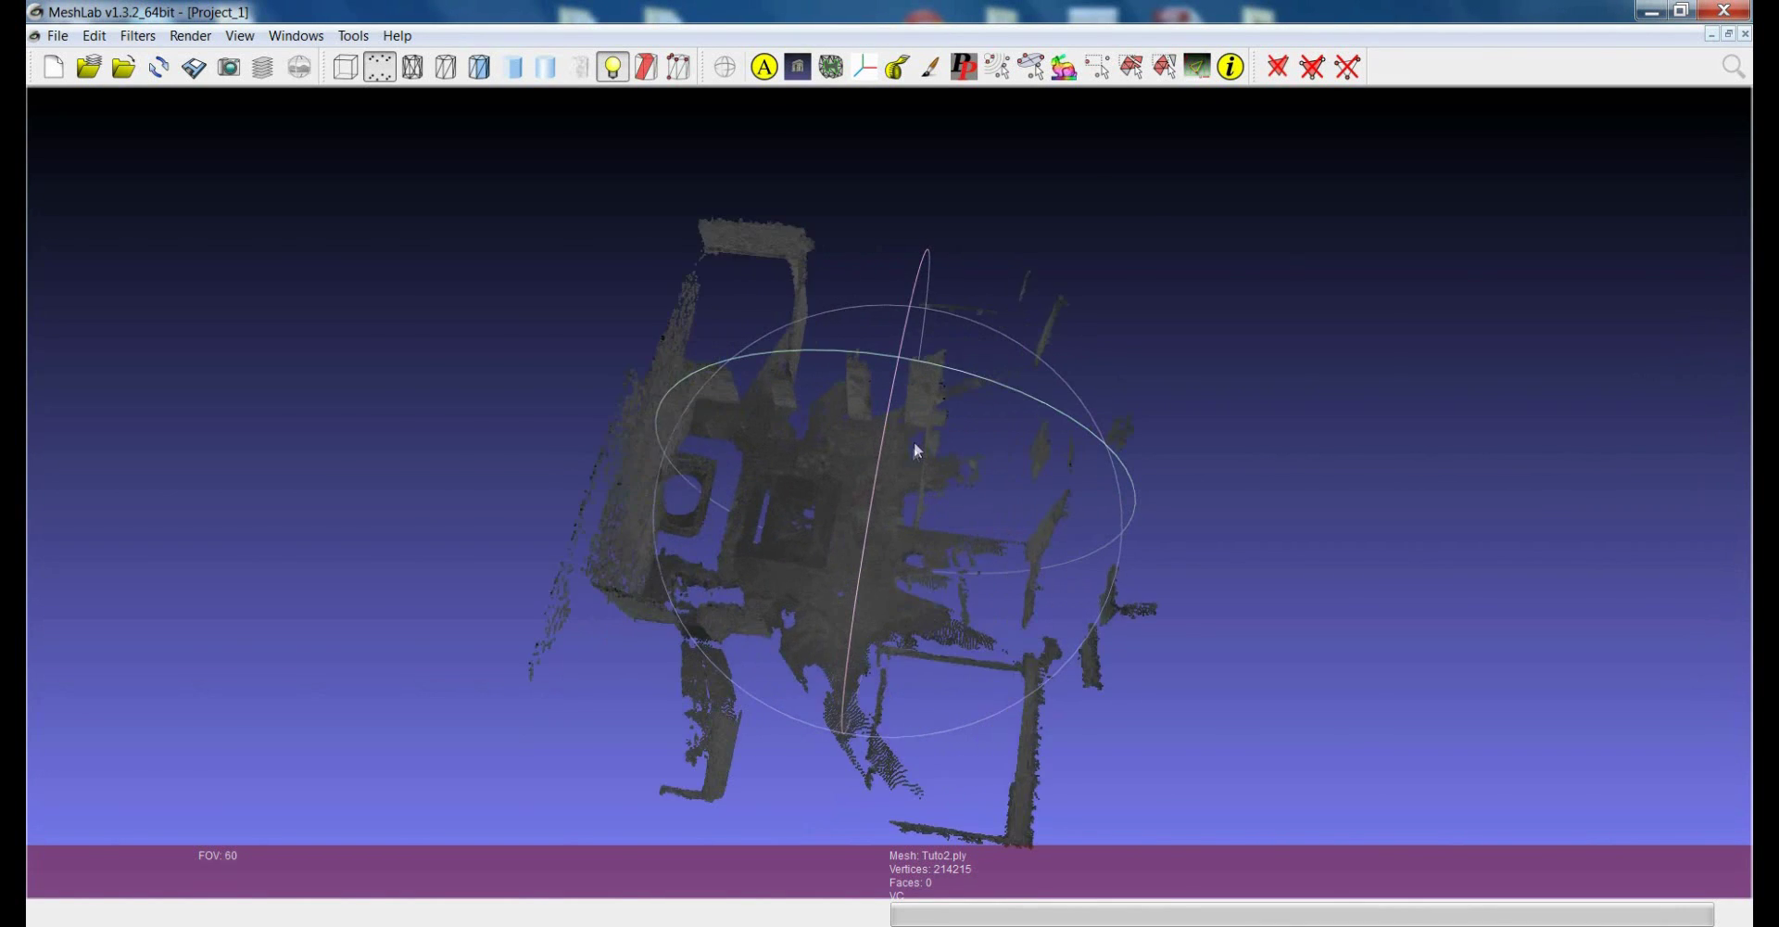
scroll(834, 546, "up", 5)
scroll(838, 524, "down", 3)
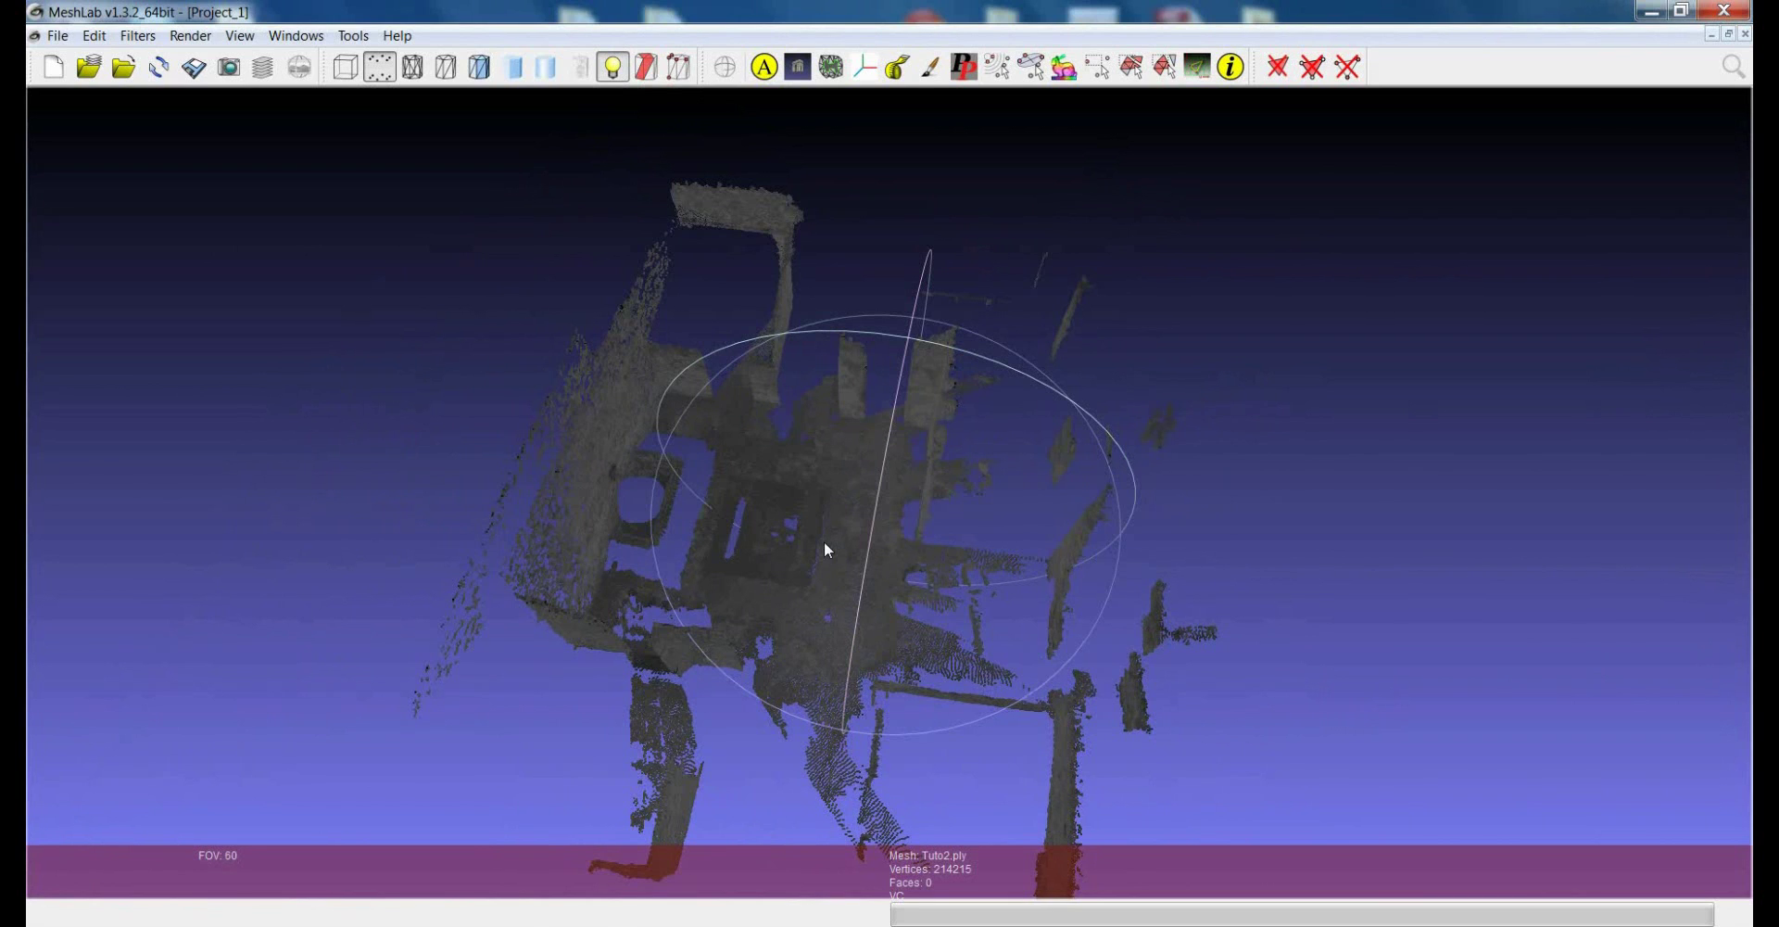
left_click_drag(803, 482, 748, 490, "ctrl+shift")
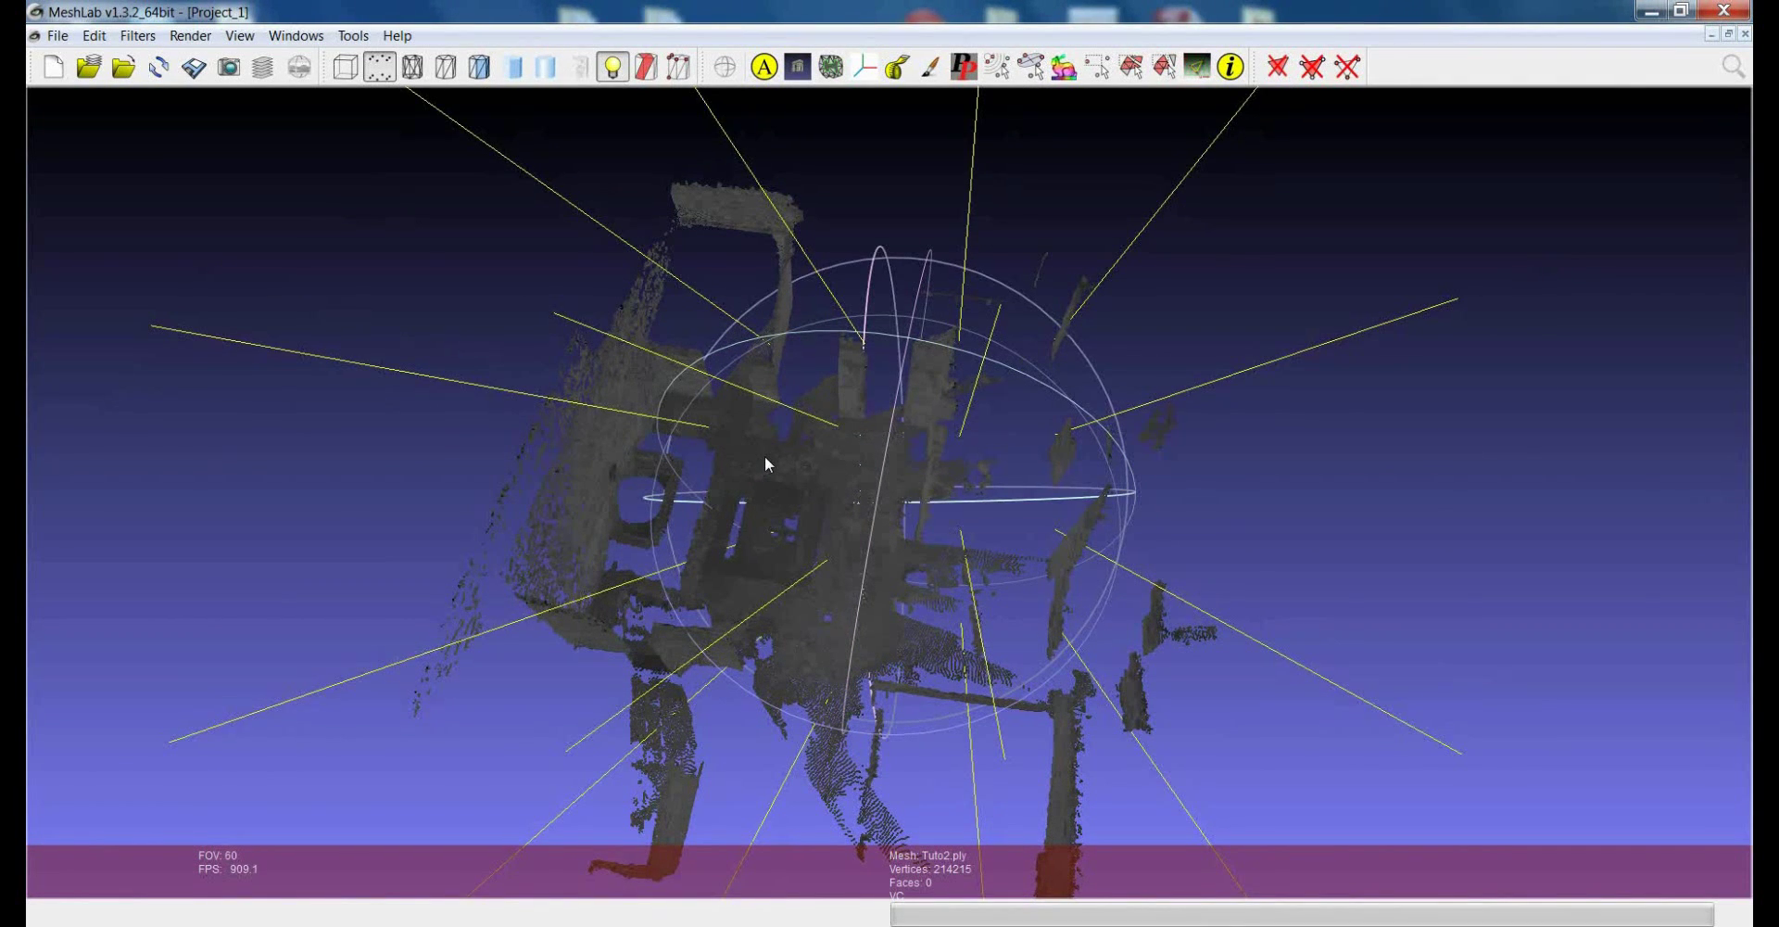
mouse_move(754, 497)
left_mouse_down("ctrl+shift")
mouse_move(807, 482)
mouse_move(730, 500)
left_mouse_up("ctrl+shift")
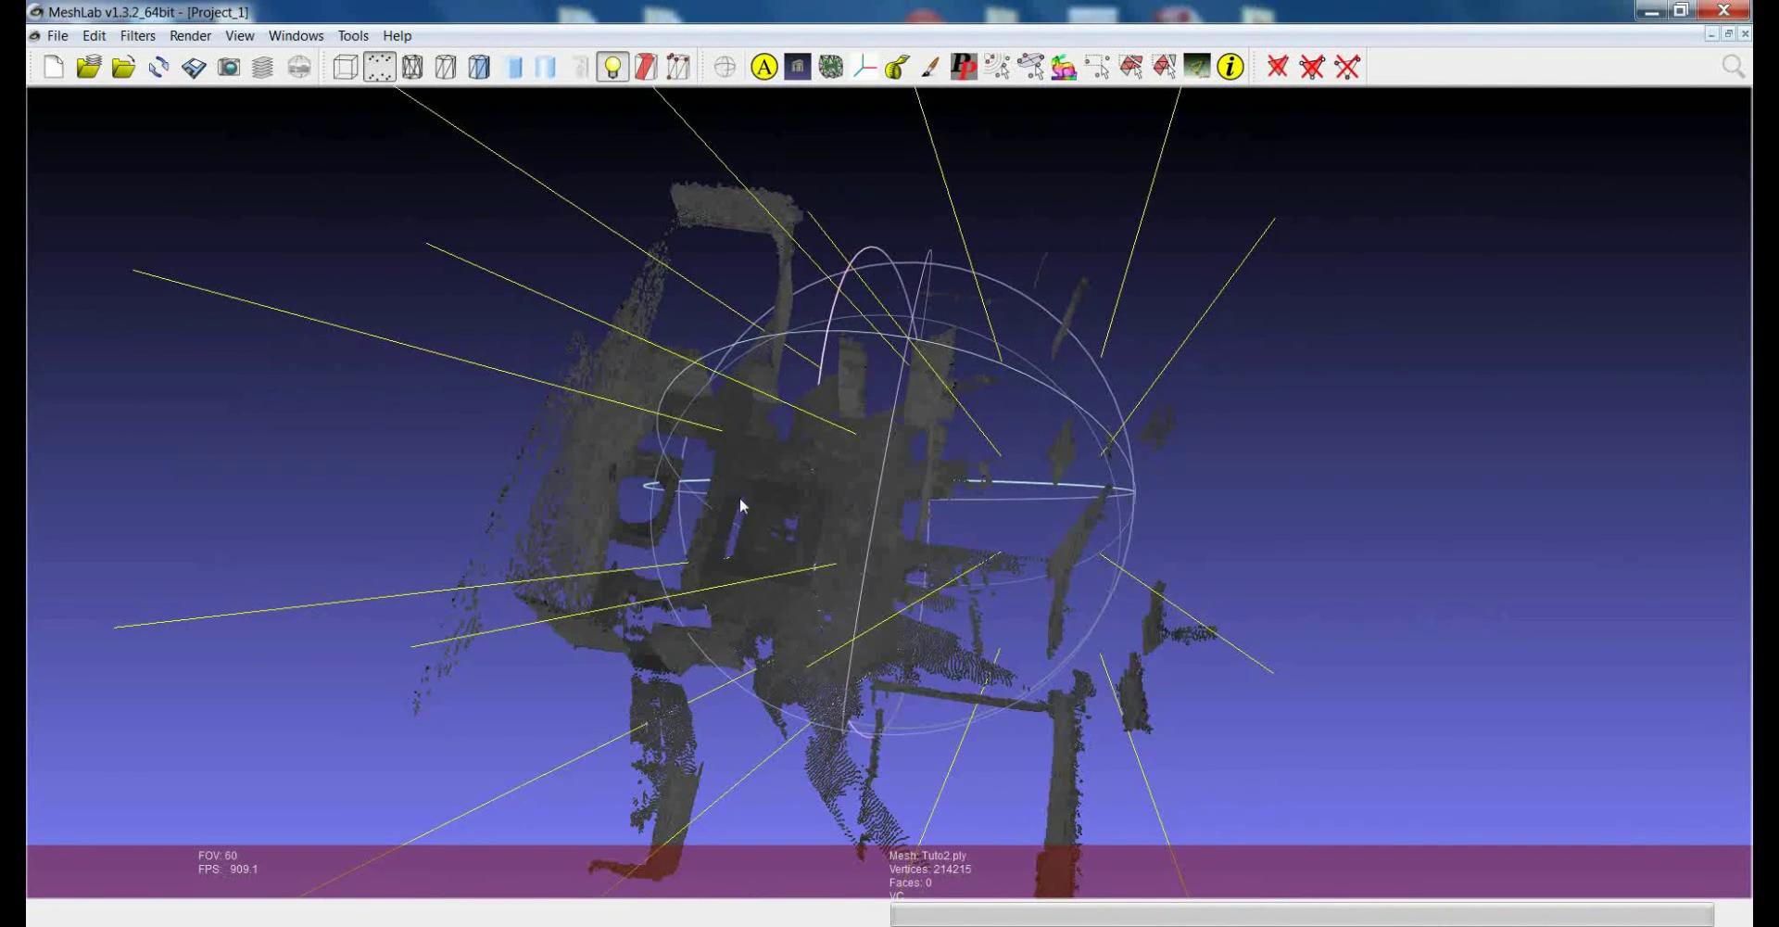
mouse_move(768, 497)
left_mouse_down("ctrl+shift")
mouse_move(688, 387)
mouse_move(763, 509)
mouse_move(756, 487)
left_mouse_up("ctrl+shift")
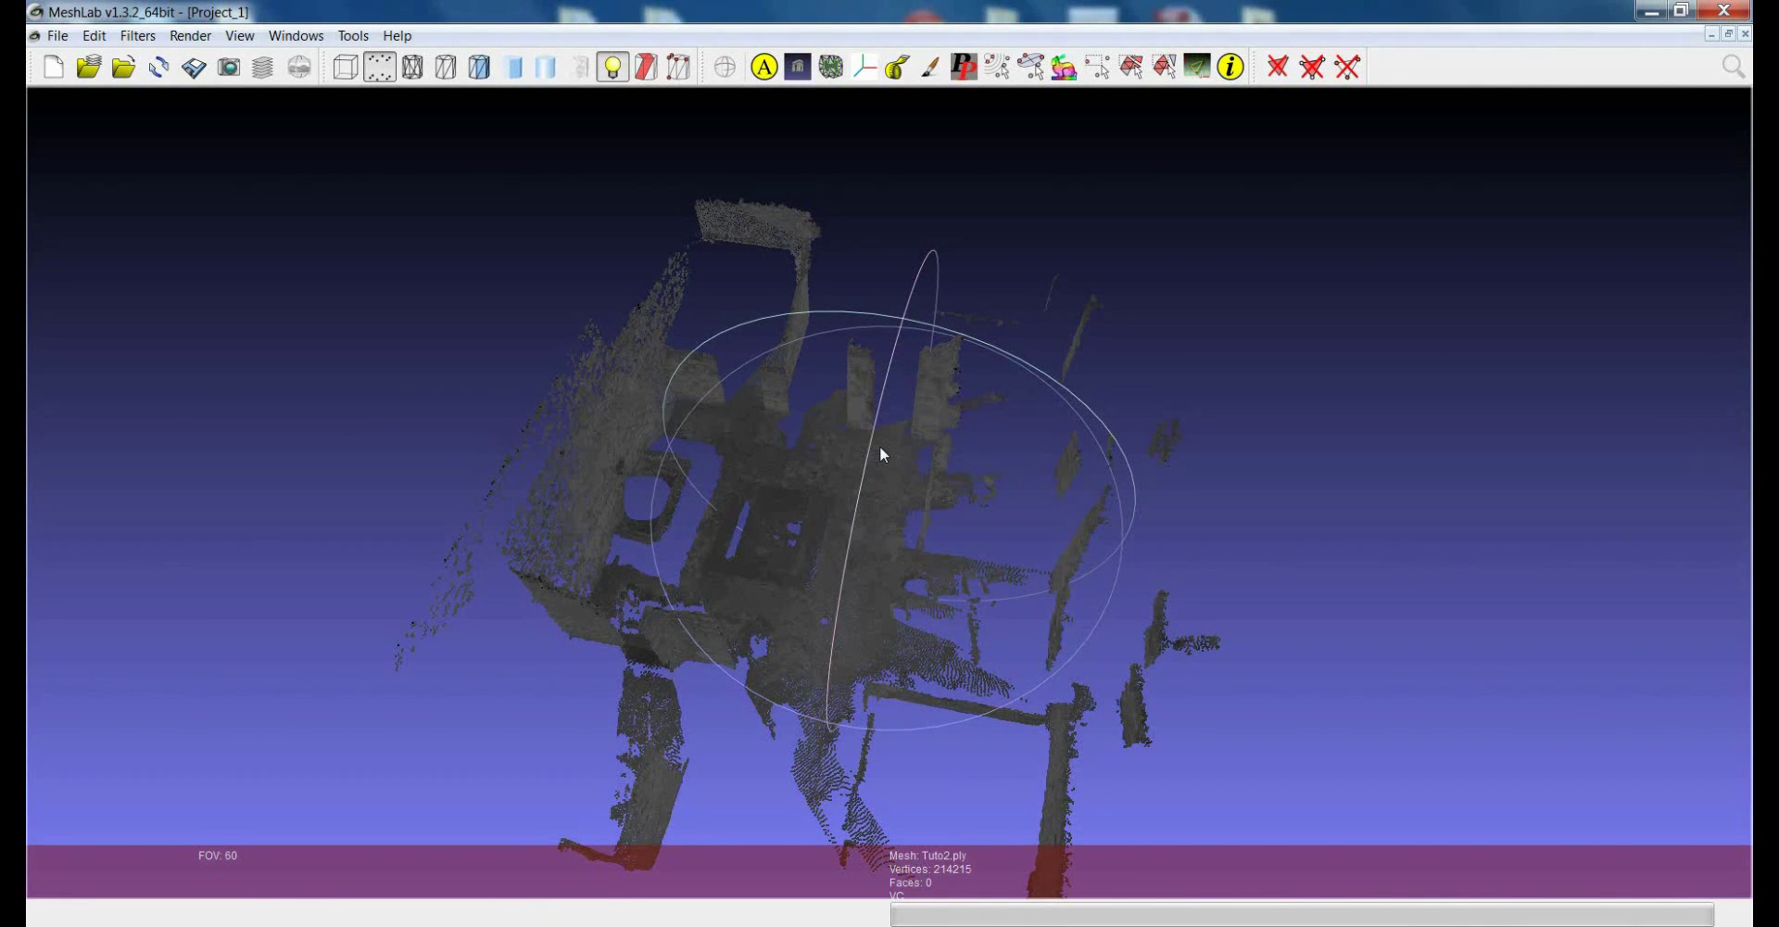
Step: Show the vertex normals on the point cloud to check them and hide them again
left_click_drag(794, 465, 931, 556)
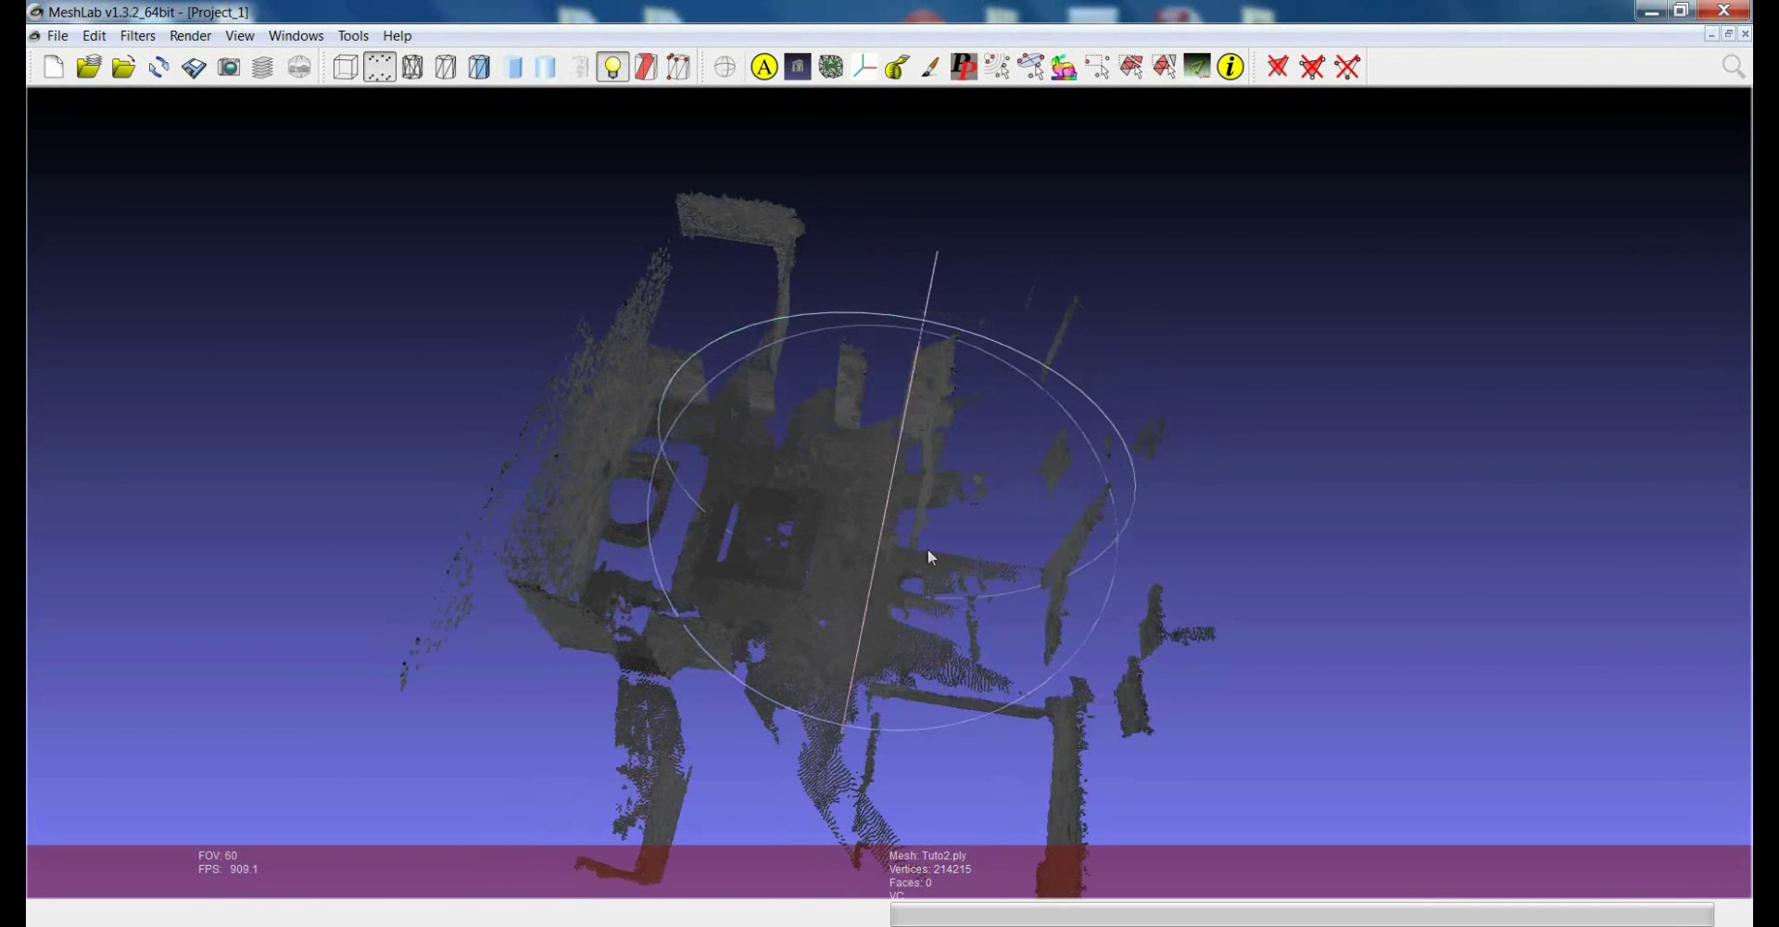
left_click_drag(765, 545, 746, 487)
left_click(190, 35)
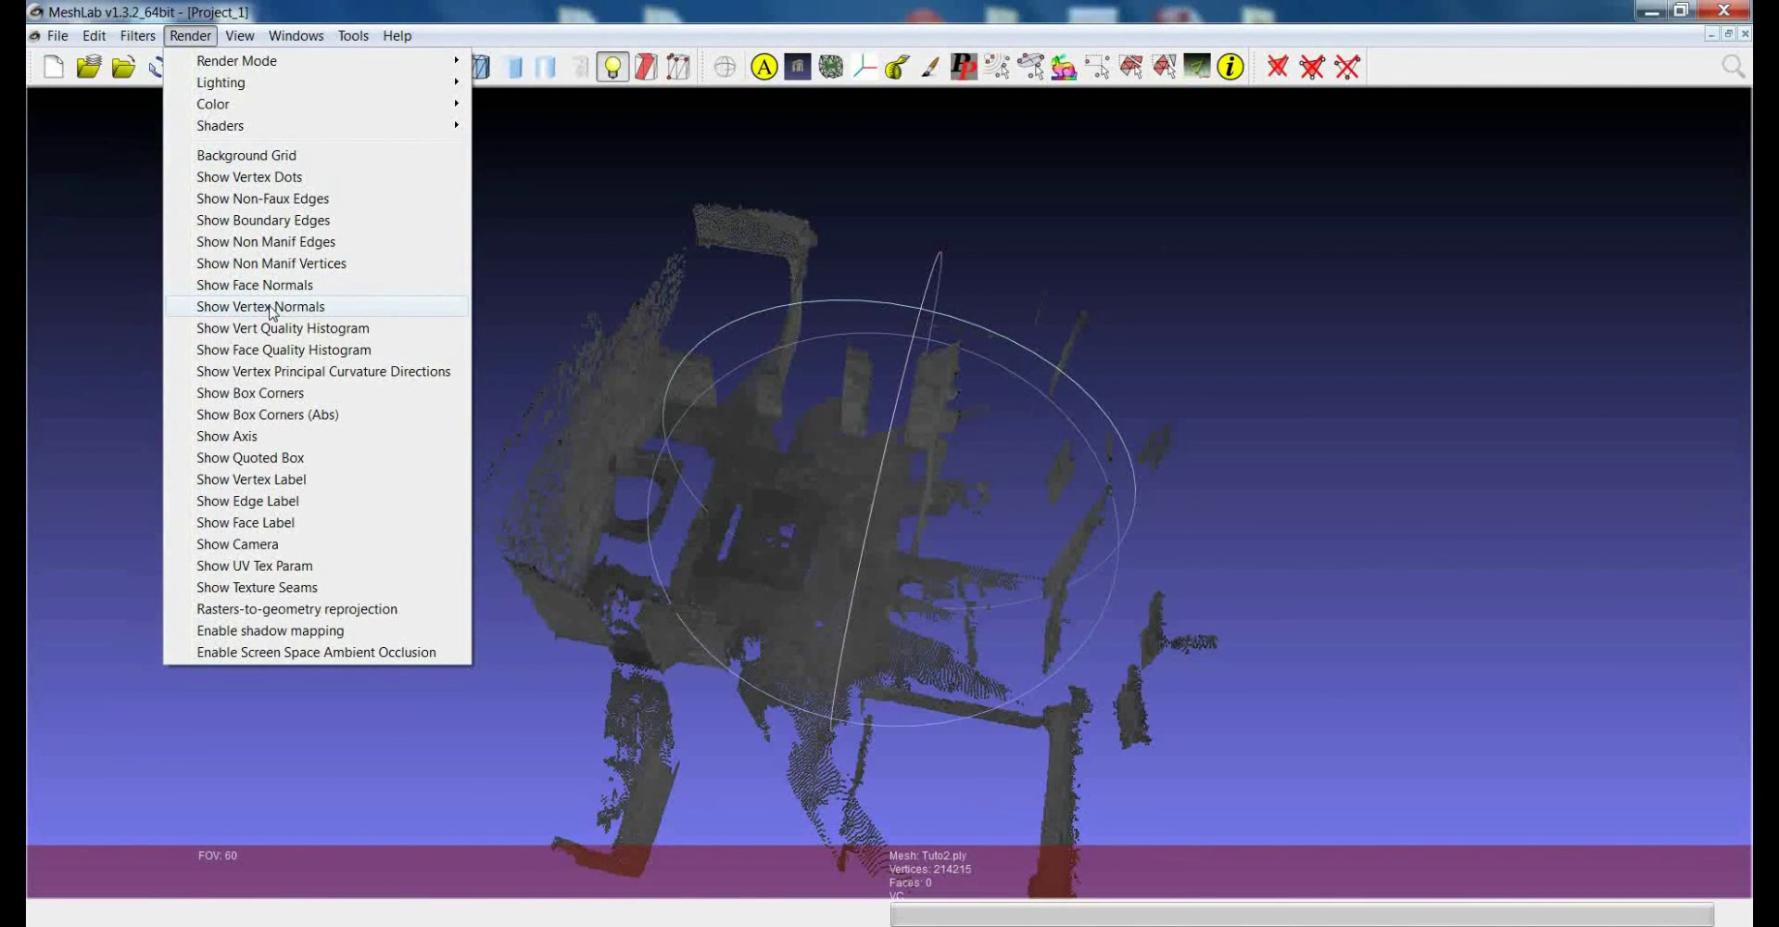
left_click(271, 311)
left_click_drag(788, 525, 853, 491)
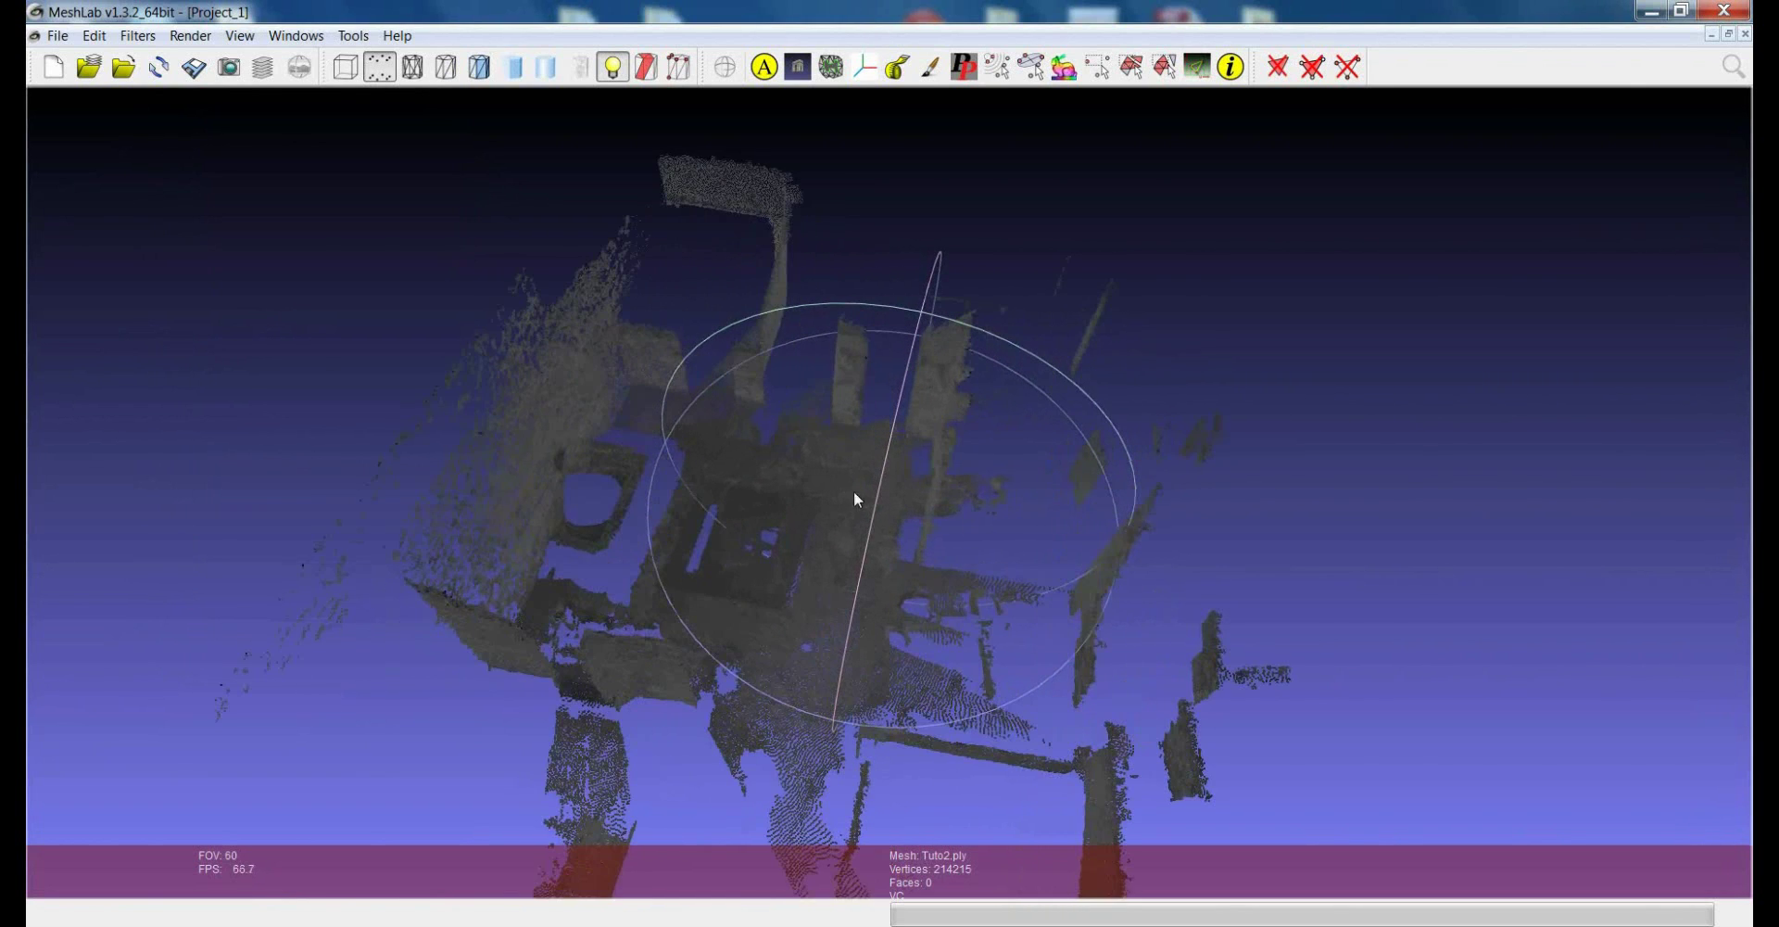
left_click(191, 35)
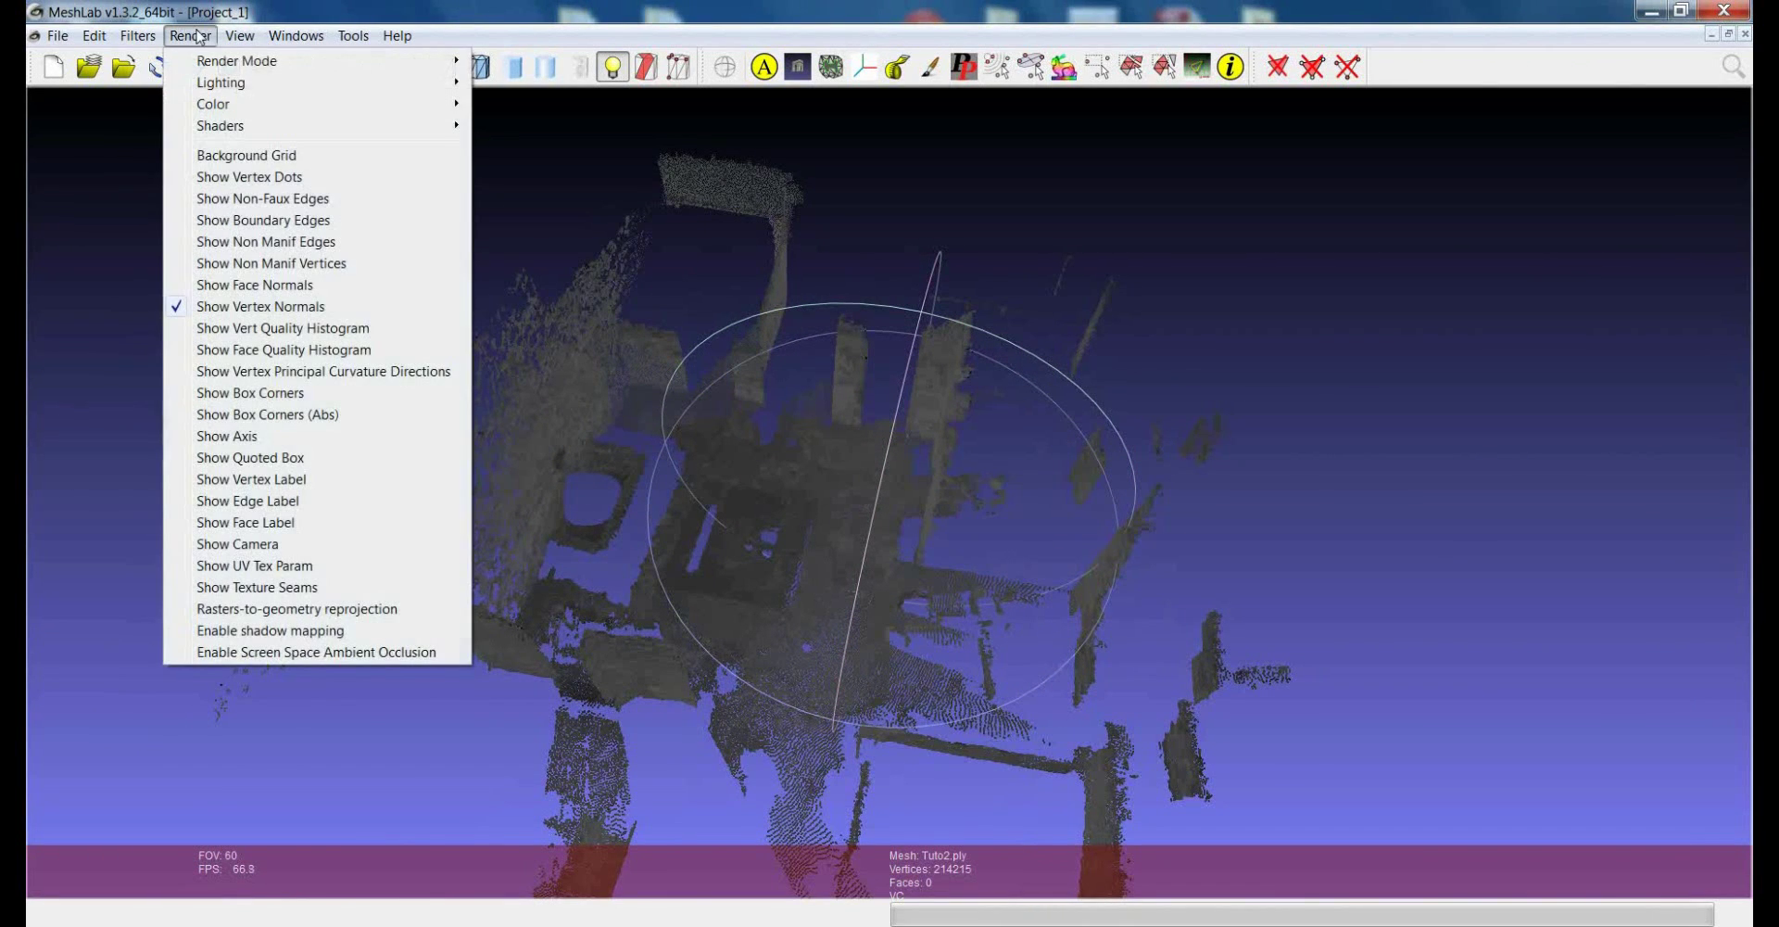
left_click(265, 309)
Step: Examine the structure of the point cloud's walls and floor from several angles and distances
left_click_drag(560, 425, 833, 582)
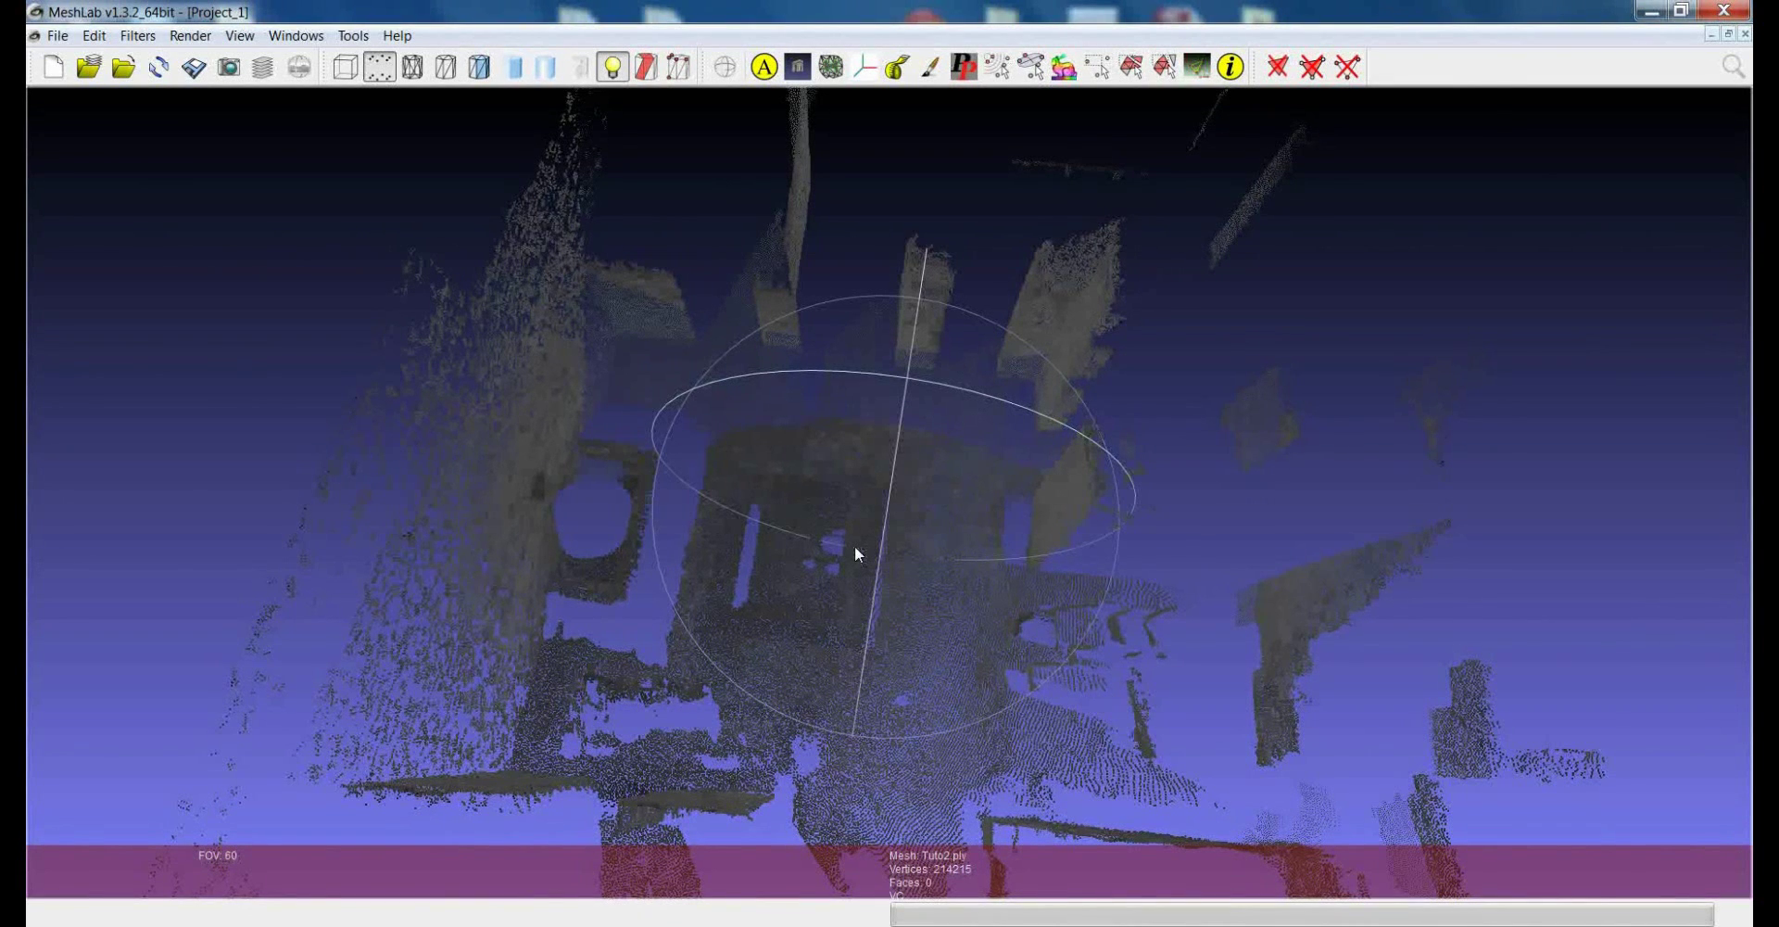
left_click_drag(934, 542, 878, 610)
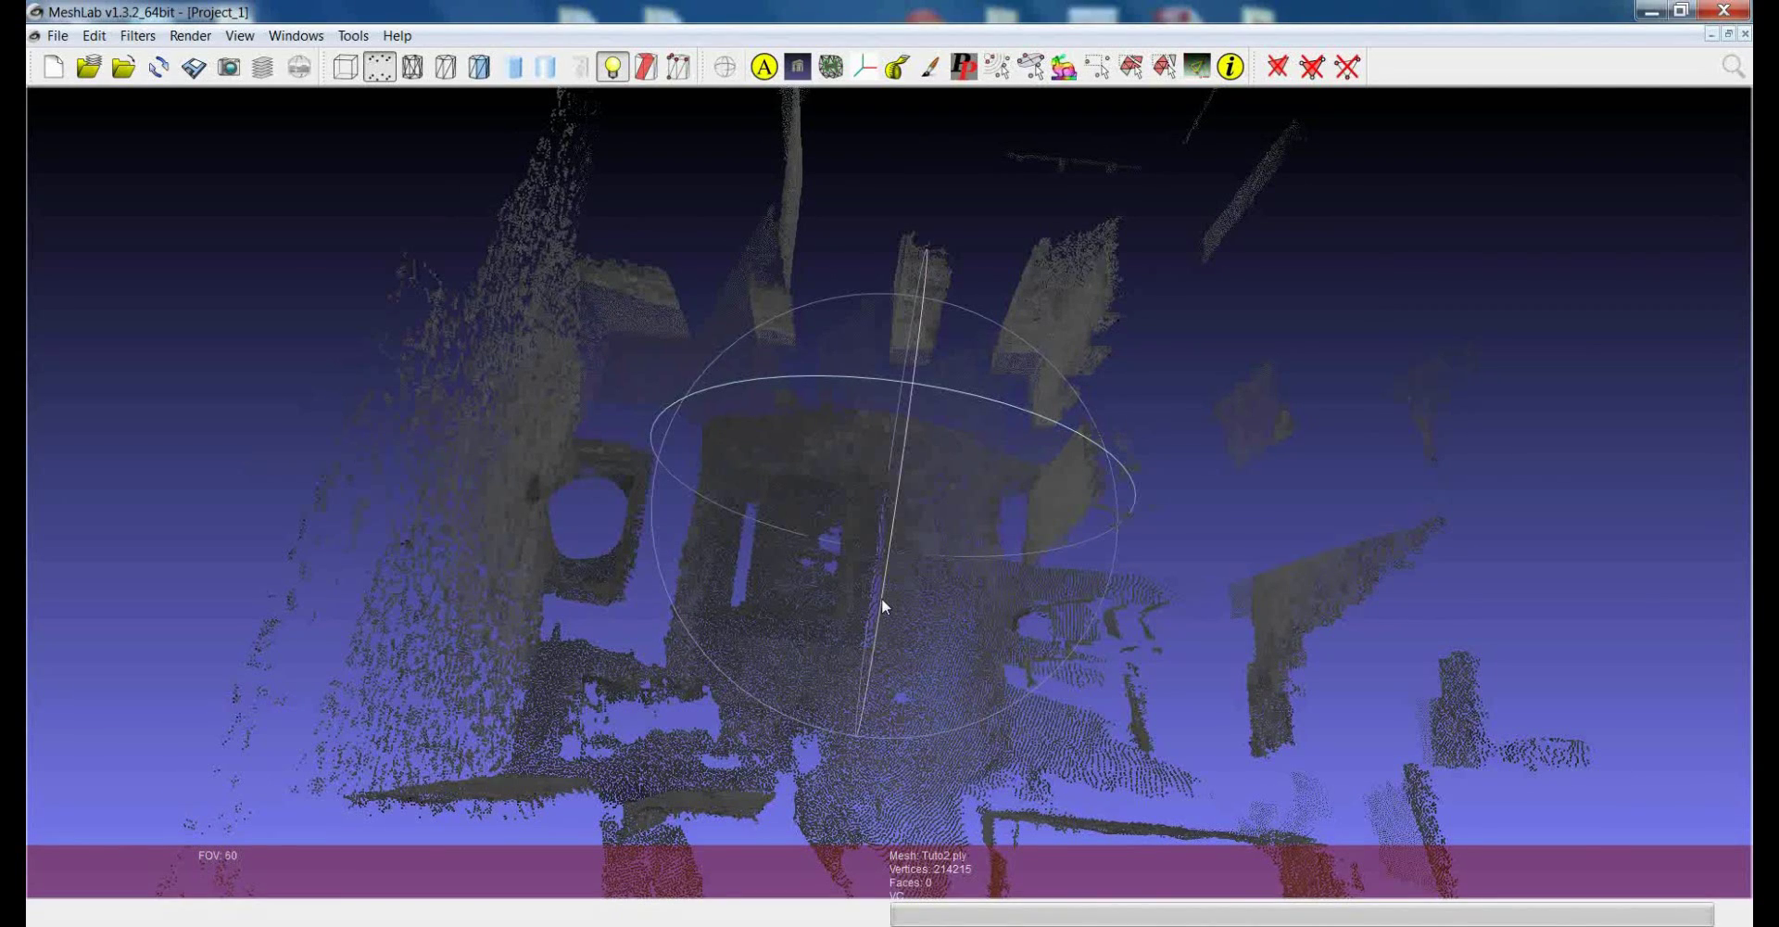
left_click_drag(843, 582, 875, 524)
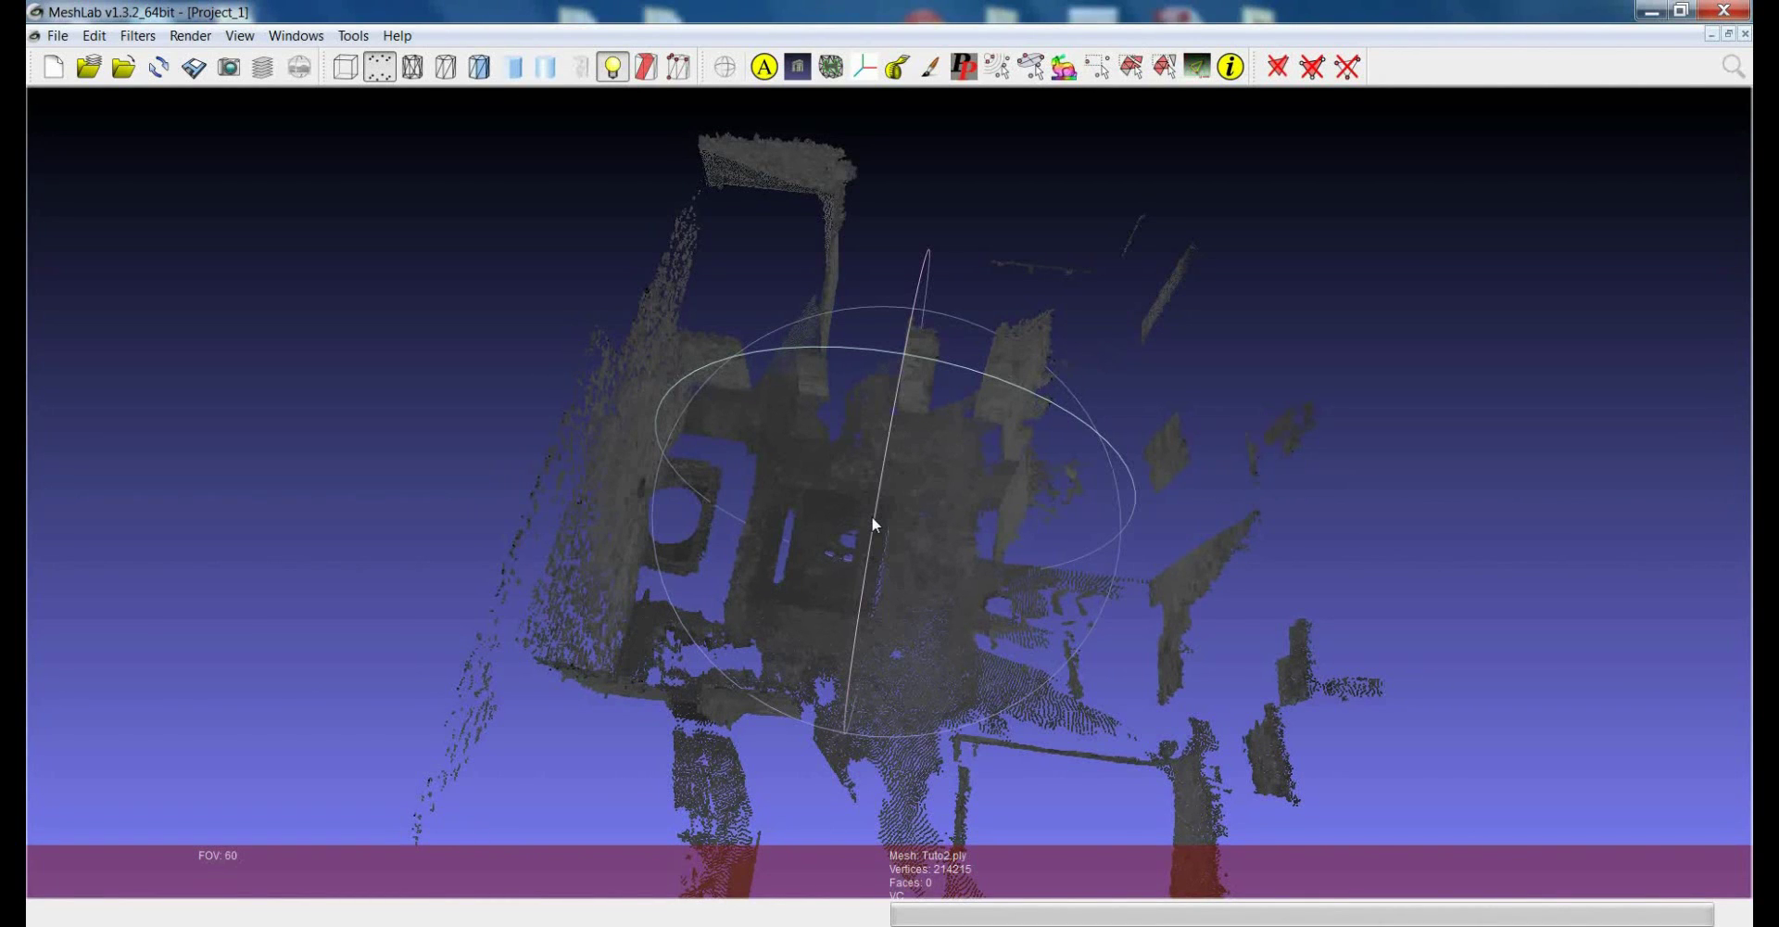
left_click_drag(821, 527, 784, 488)
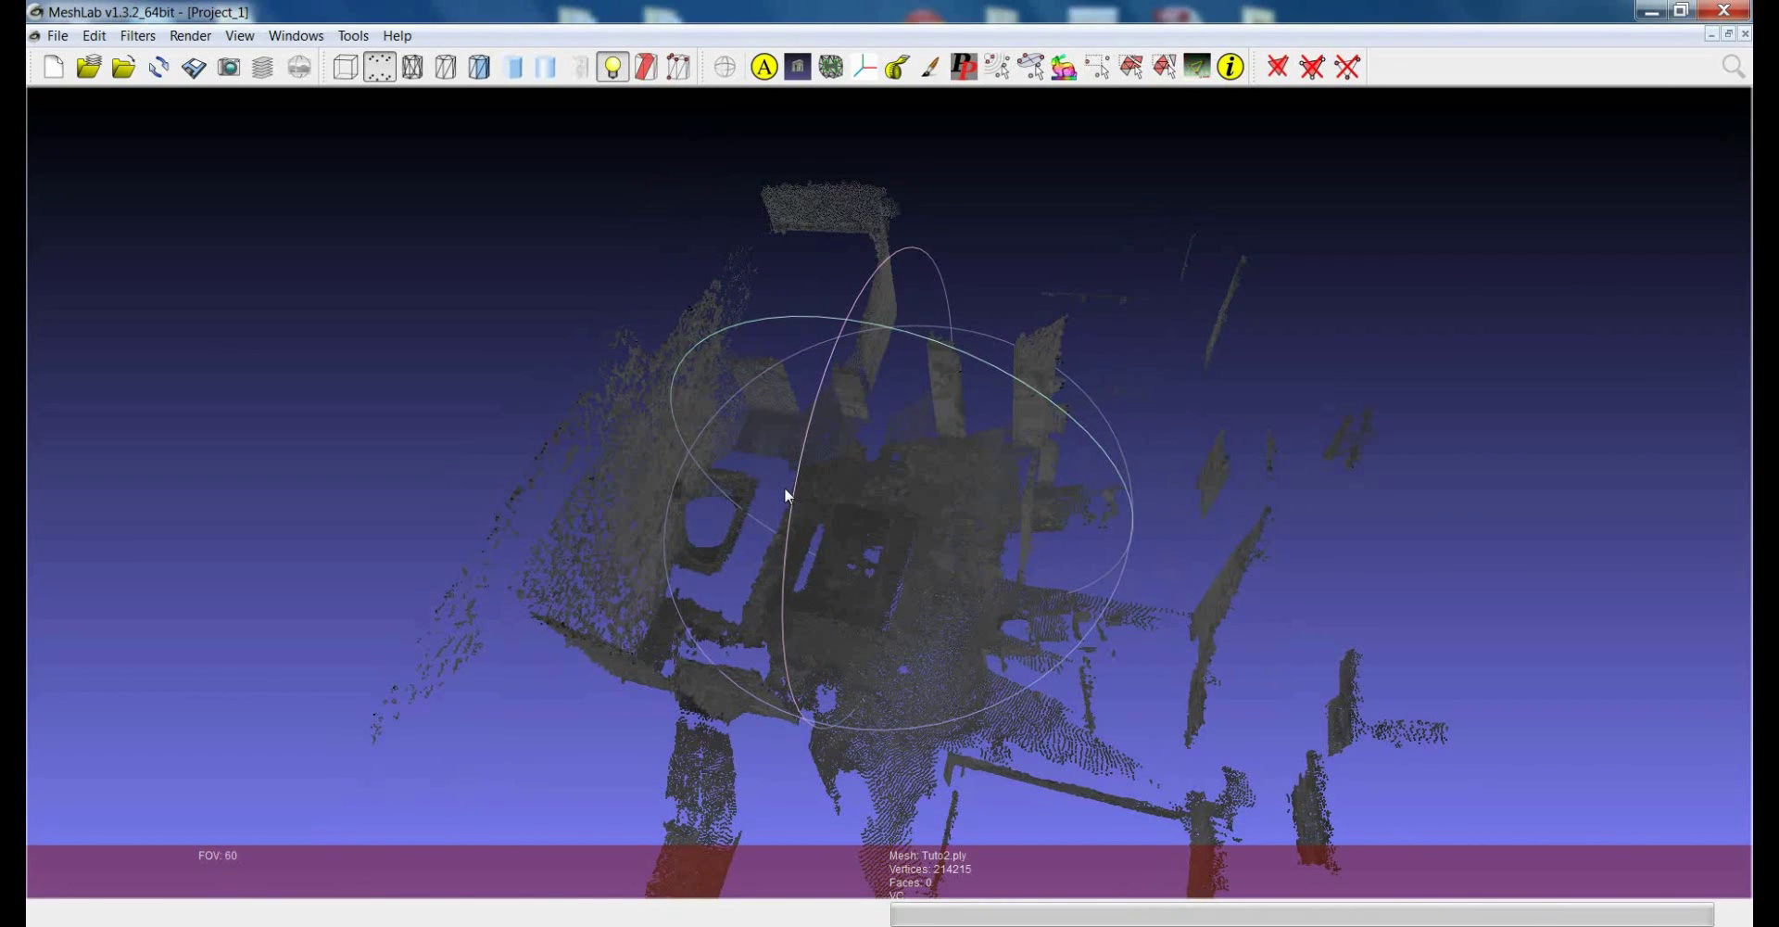
left_click_drag(784, 486, 831, 517)
scroll(870, 545, "up", 3)
scroll(869, 545, "down", 3)
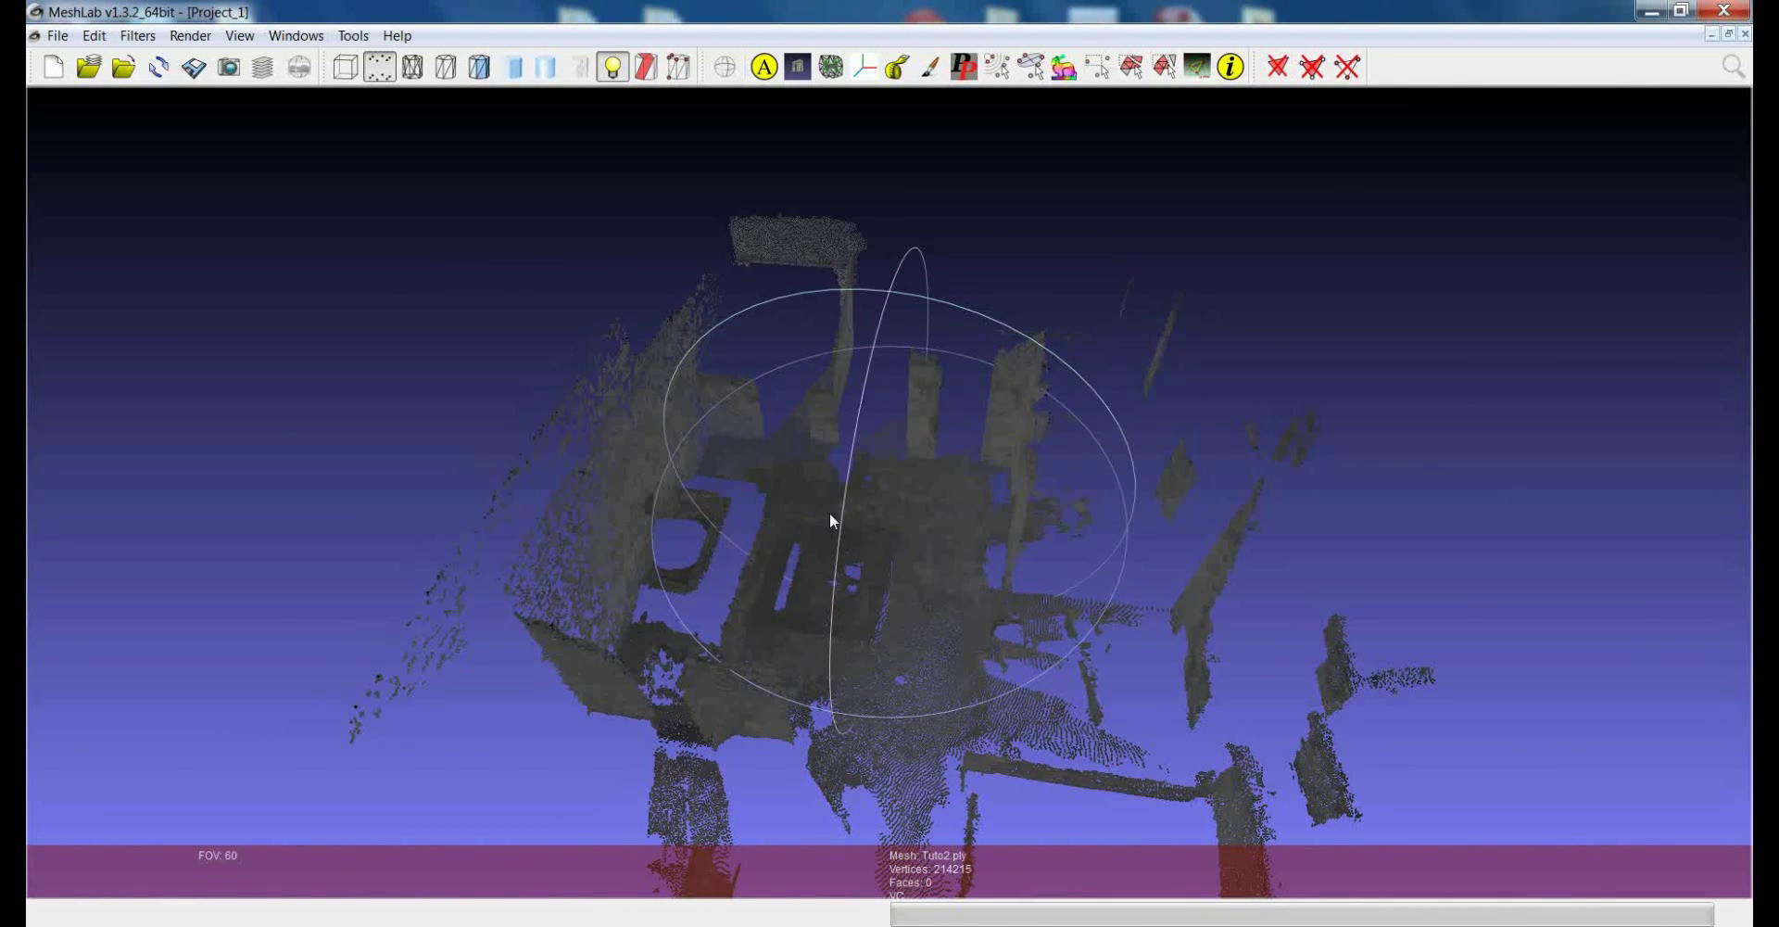
mouse_move(830, 516)
left_mouse_down()
mouse_move(890, 560)
mouse_move(888, 580)
mouse_move(863, 531)
mouse_move(870, 565)
mouse_move(797, 519)
left_mouse_up()
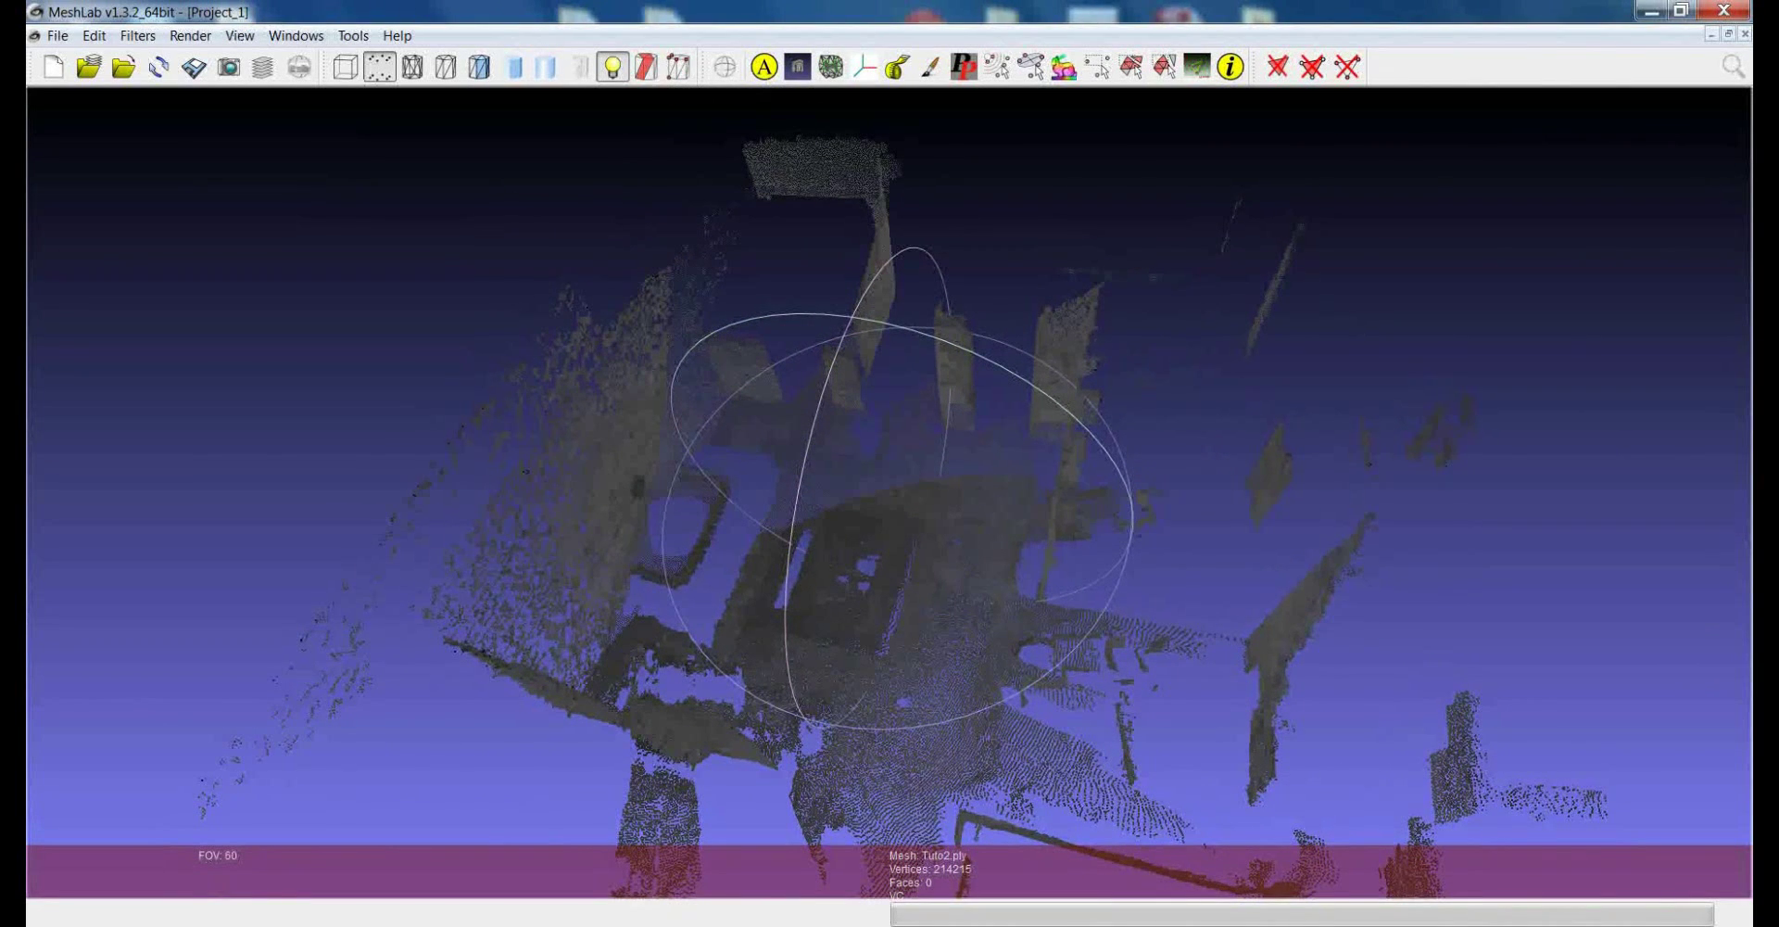
Step: Open the Compute normals for point sets filter and set the number of neighbors to 10
left_click(136, 35)
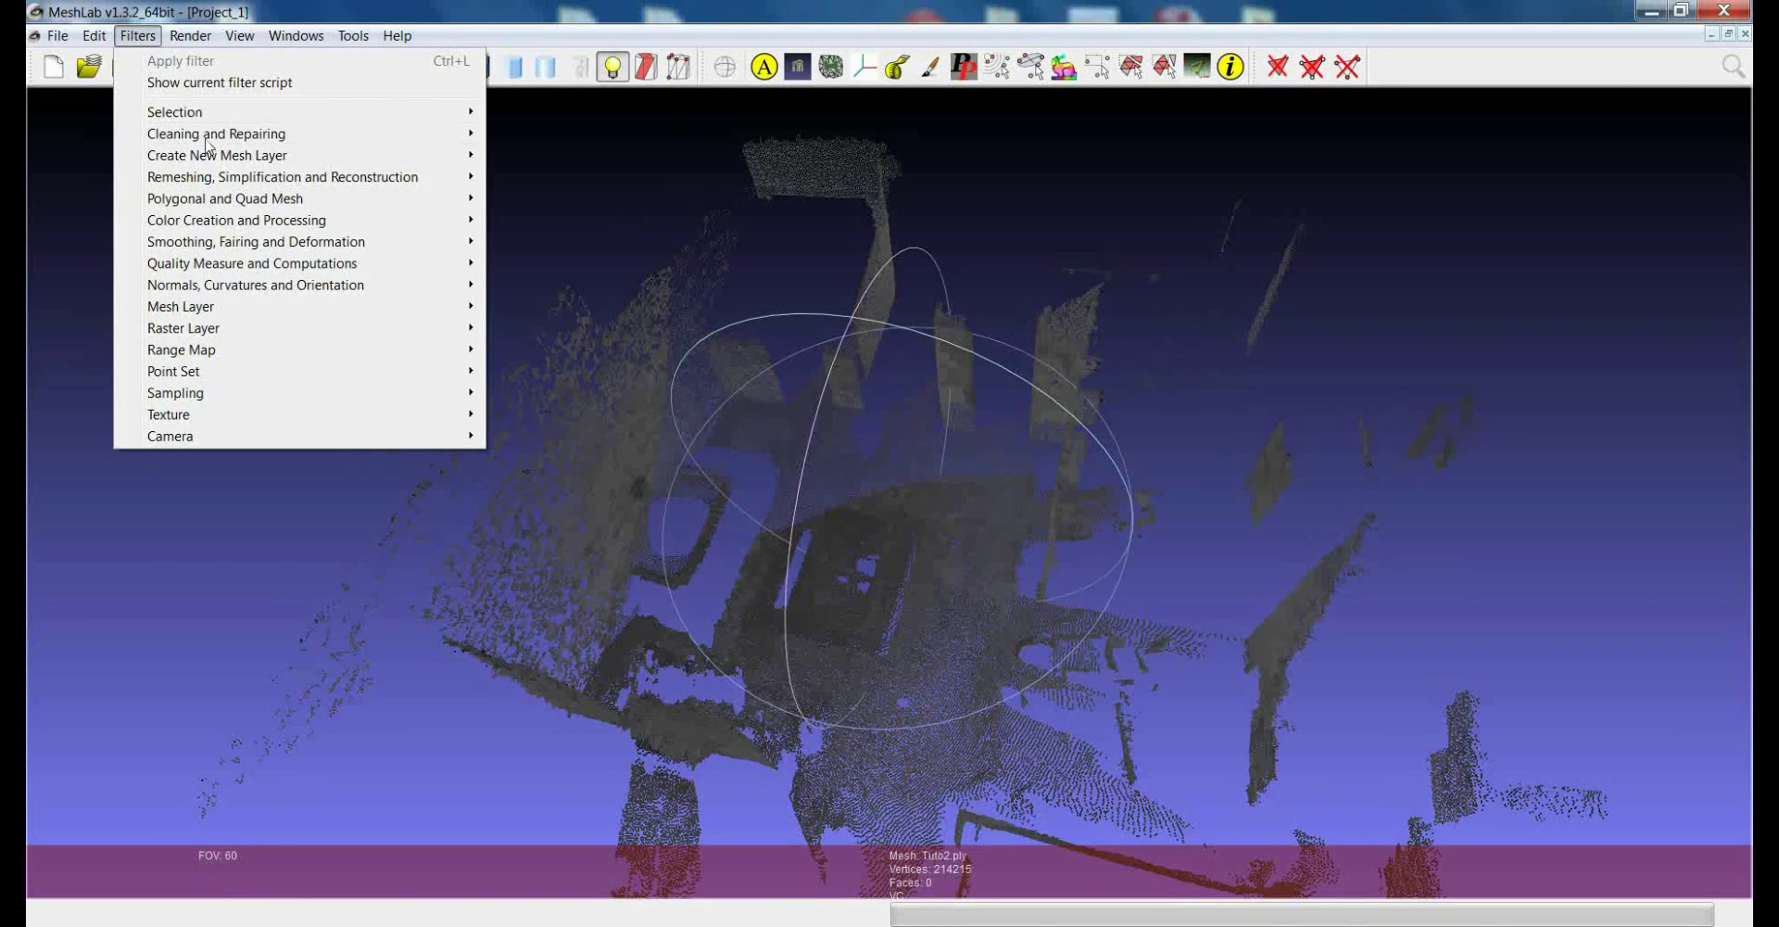
mouse_move(243, 288)
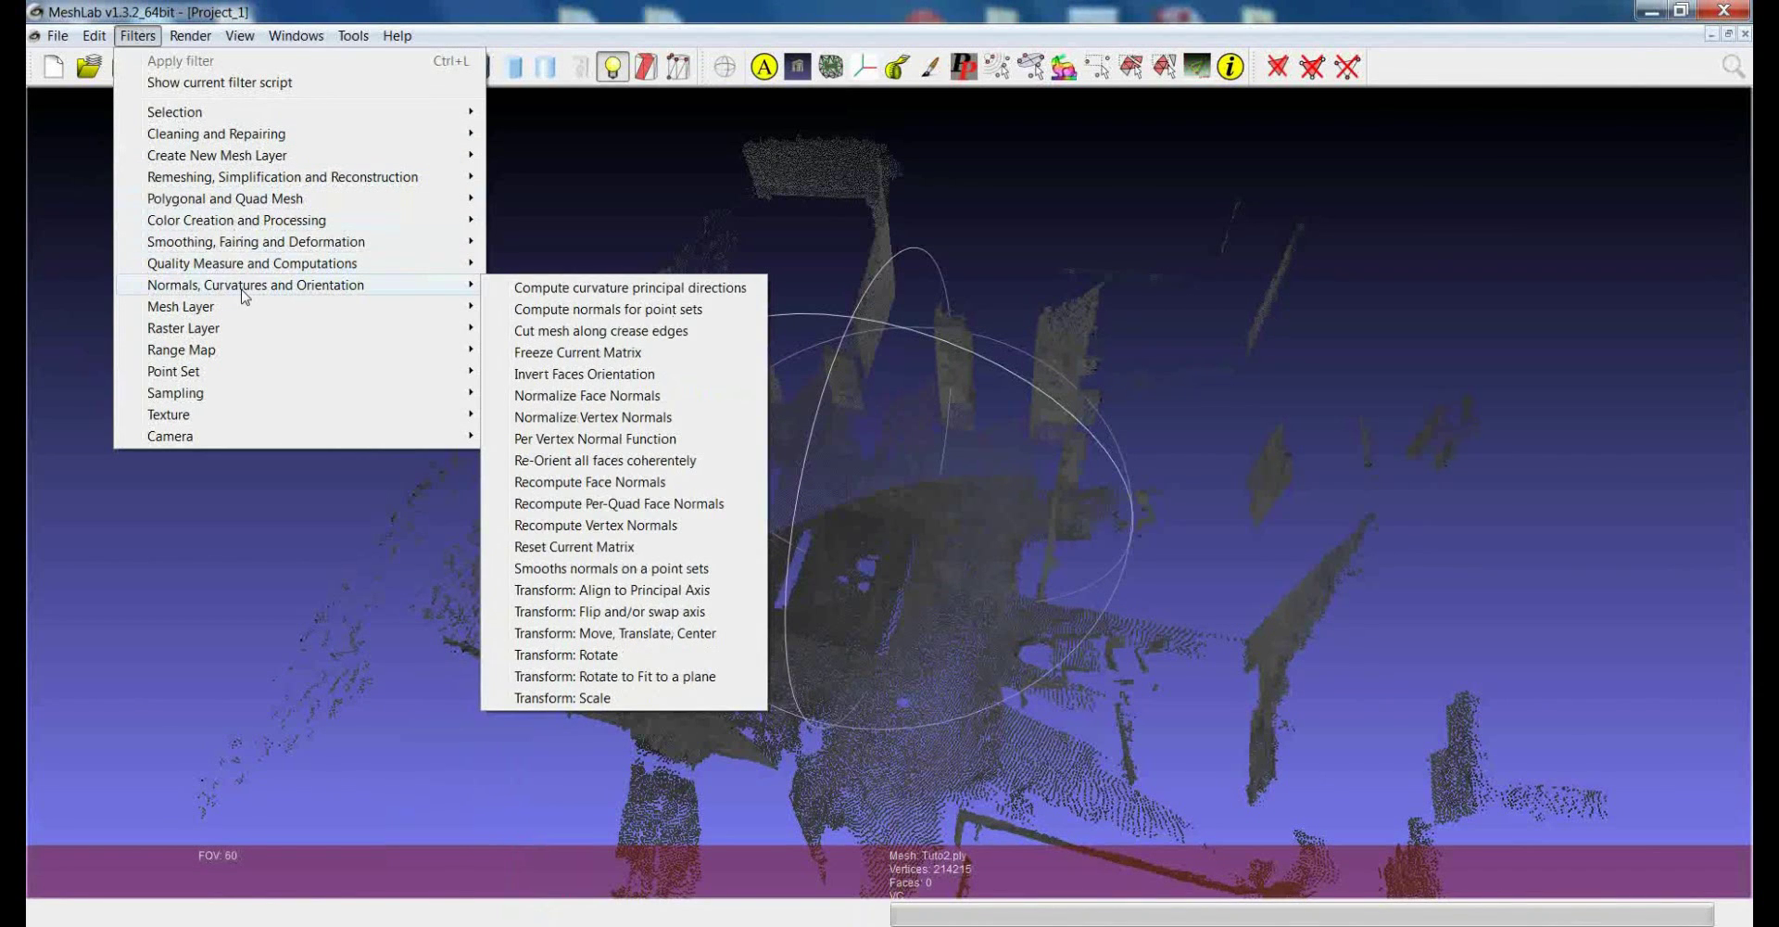
left_click(580, 317)
left_click_drag(447, 129, 425, 168)
left_click(289, 238)
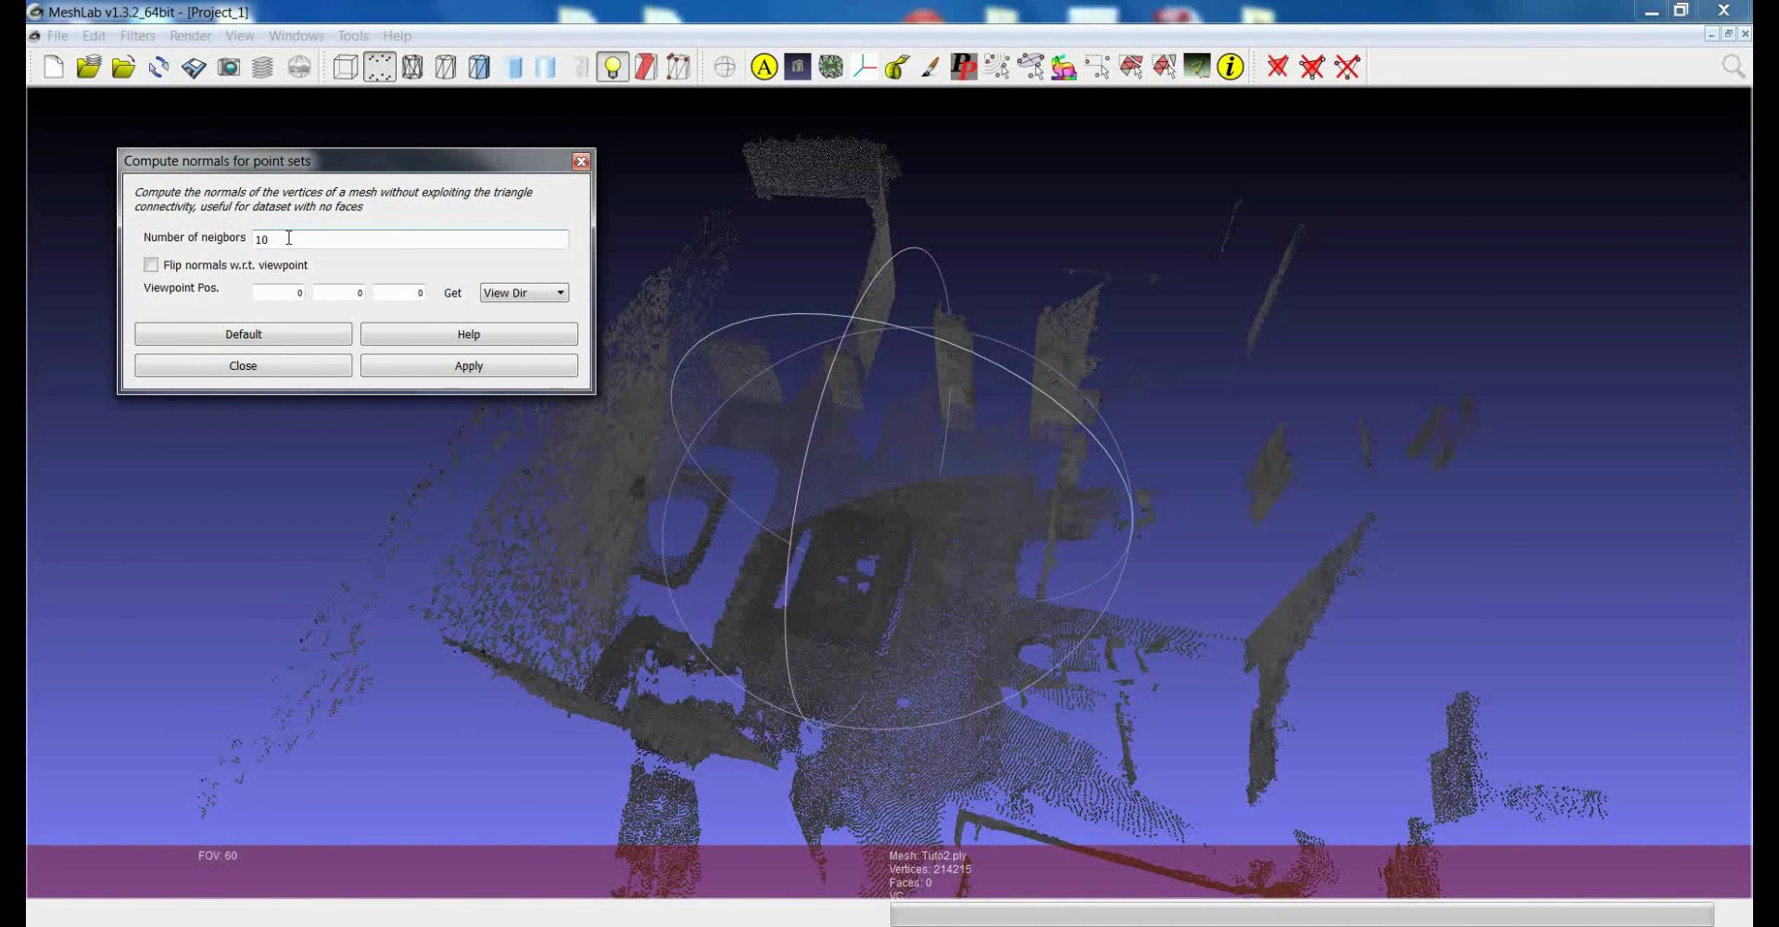
left_click_drag(726, 556, 881, 480)
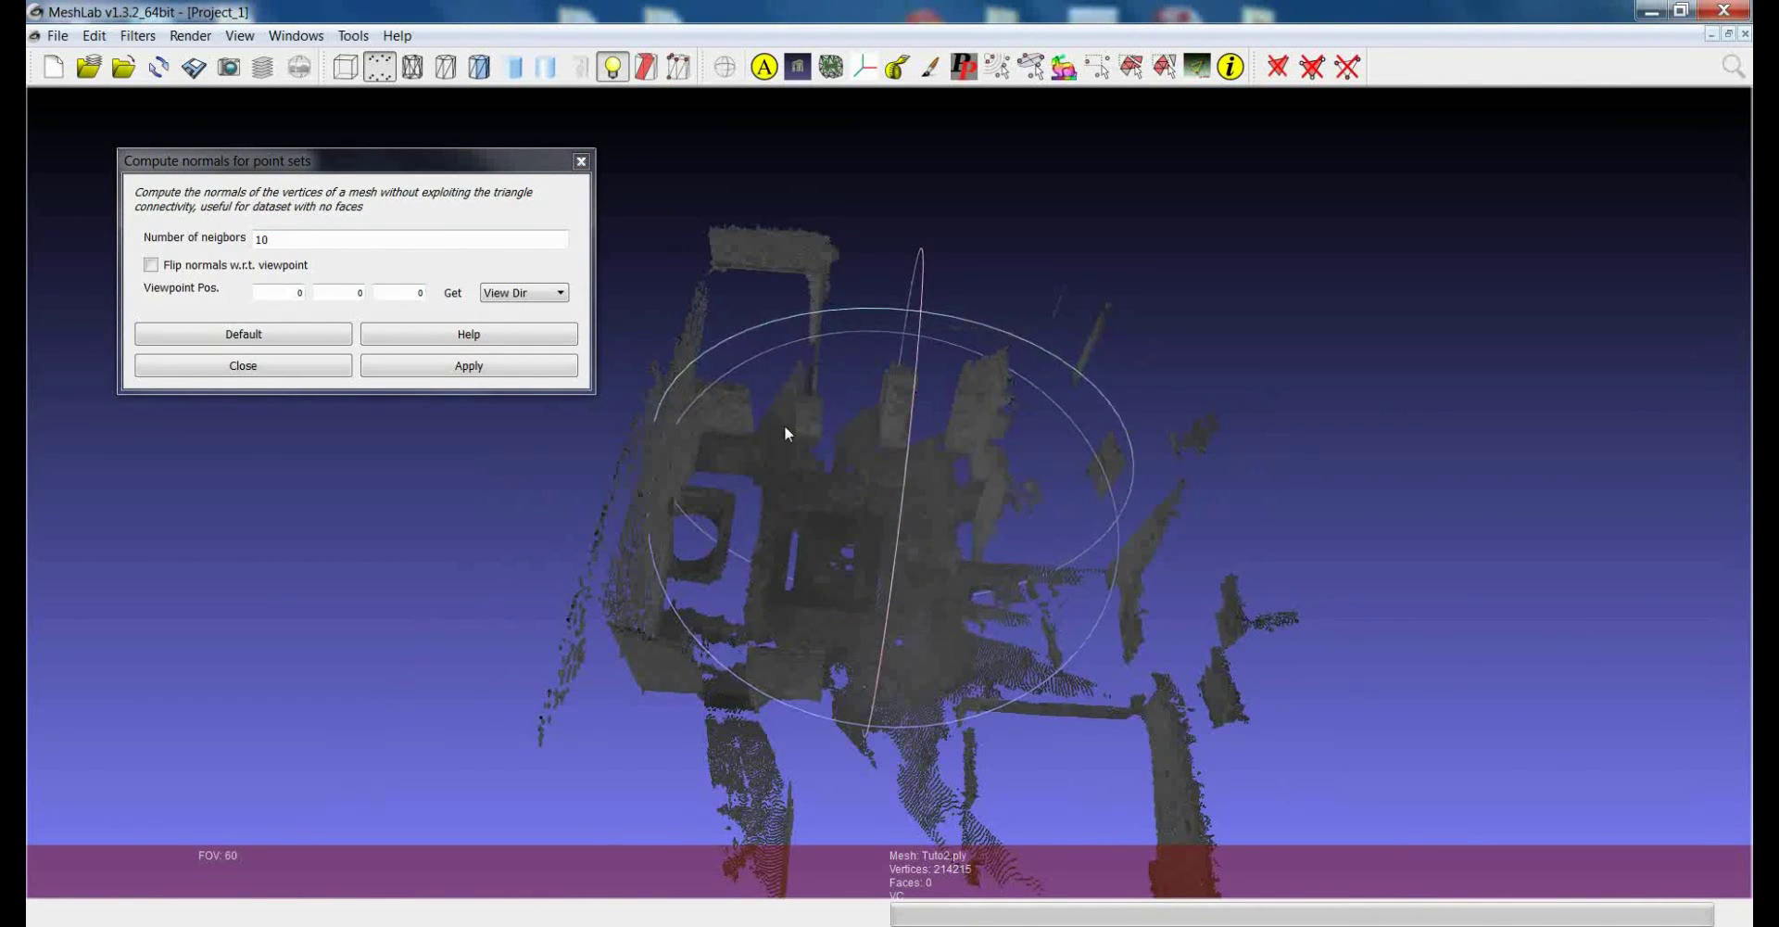
left_click(262, 238)
type("10")
Step: Display the coordinate axes in the scene to locate the origin relative to the scanned walls
left_click_drag(910, 575, 812, 561)
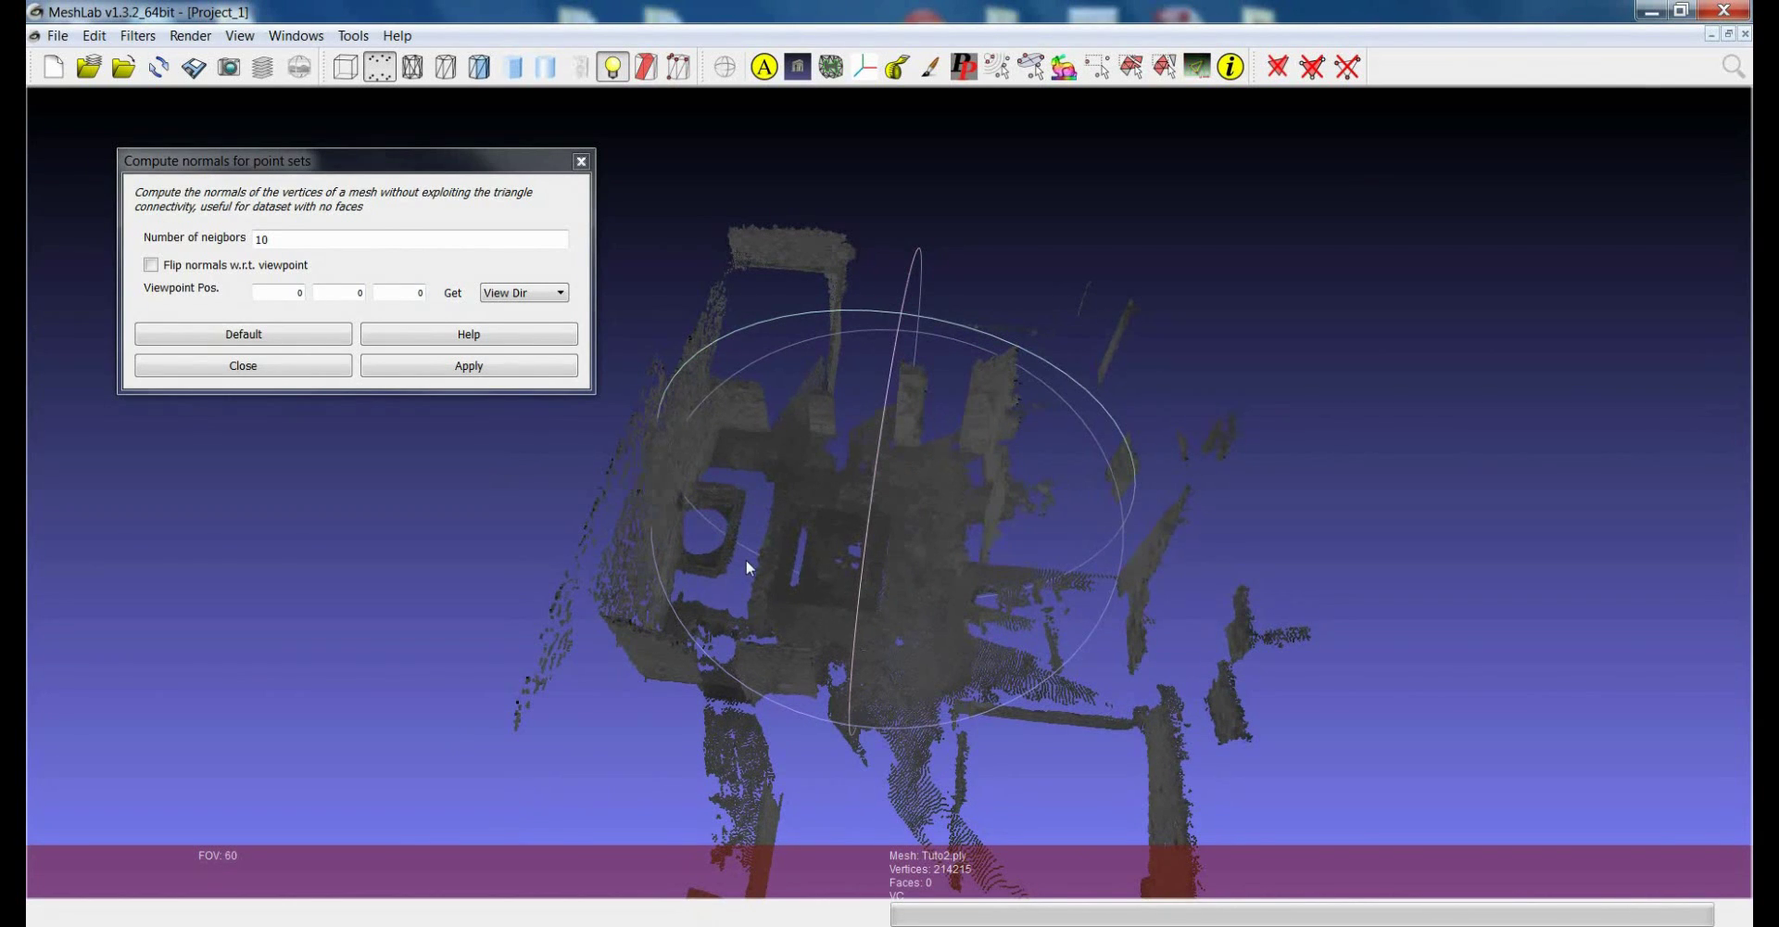
left_click_drag(816, 564, 885, 575)
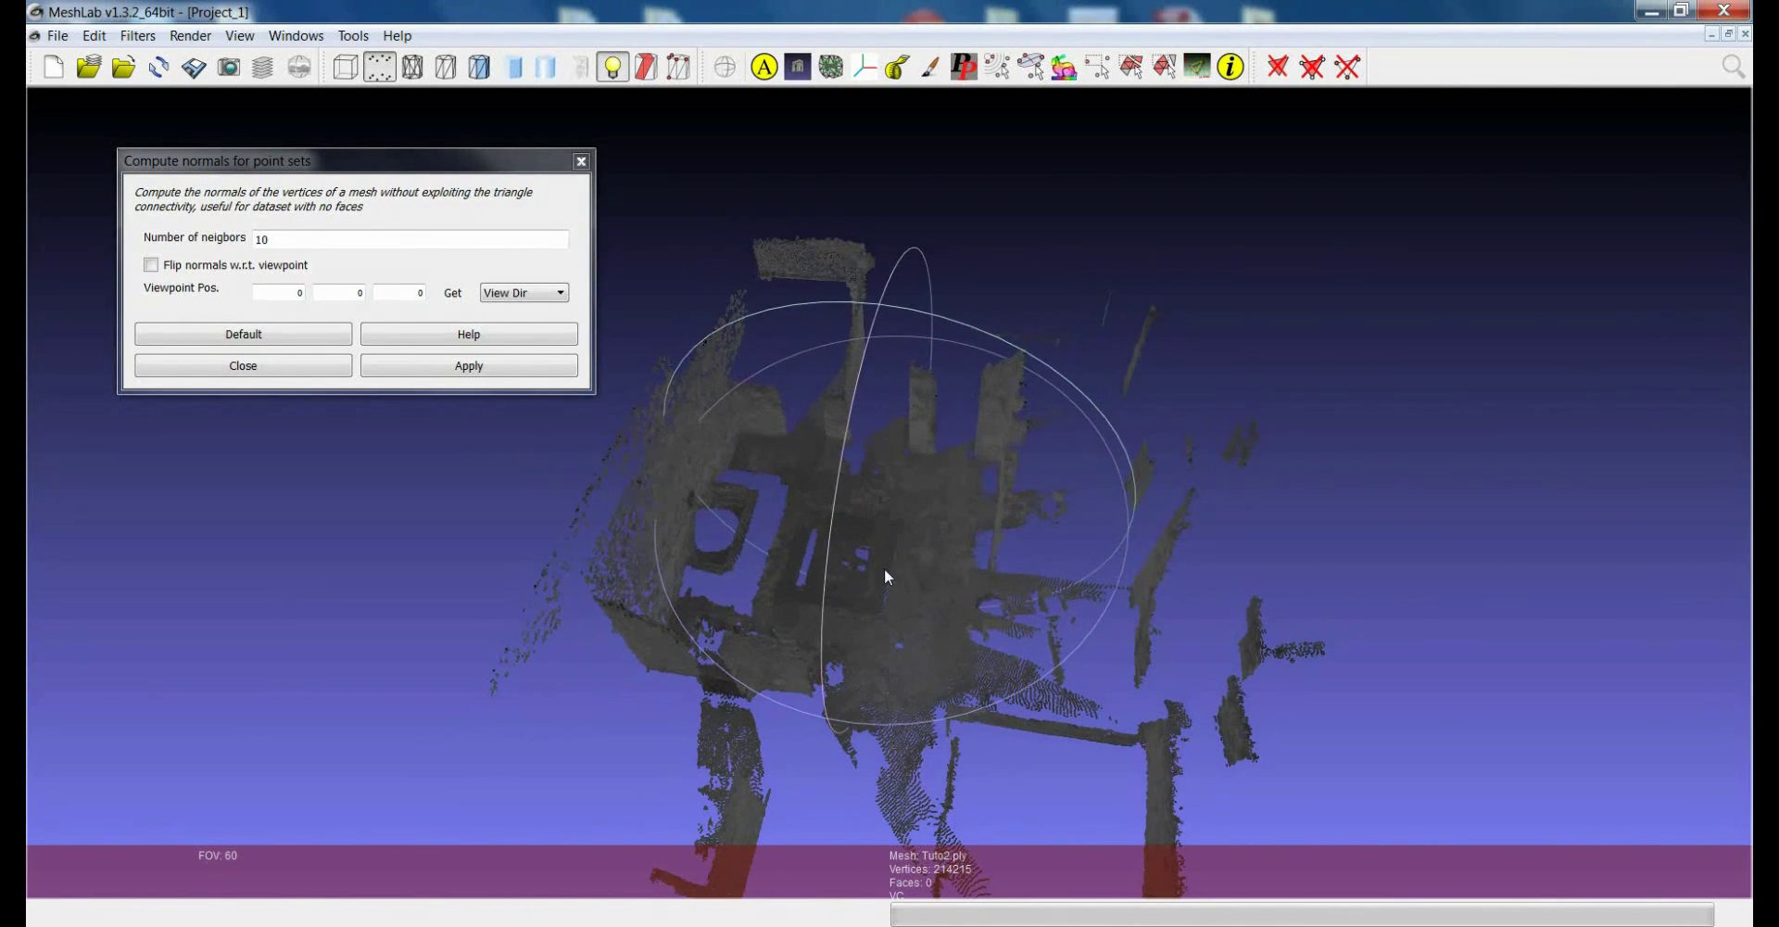
left_click_drag(875, 527, 897, 553)
left_click_drag(665, 489, 893, 500)
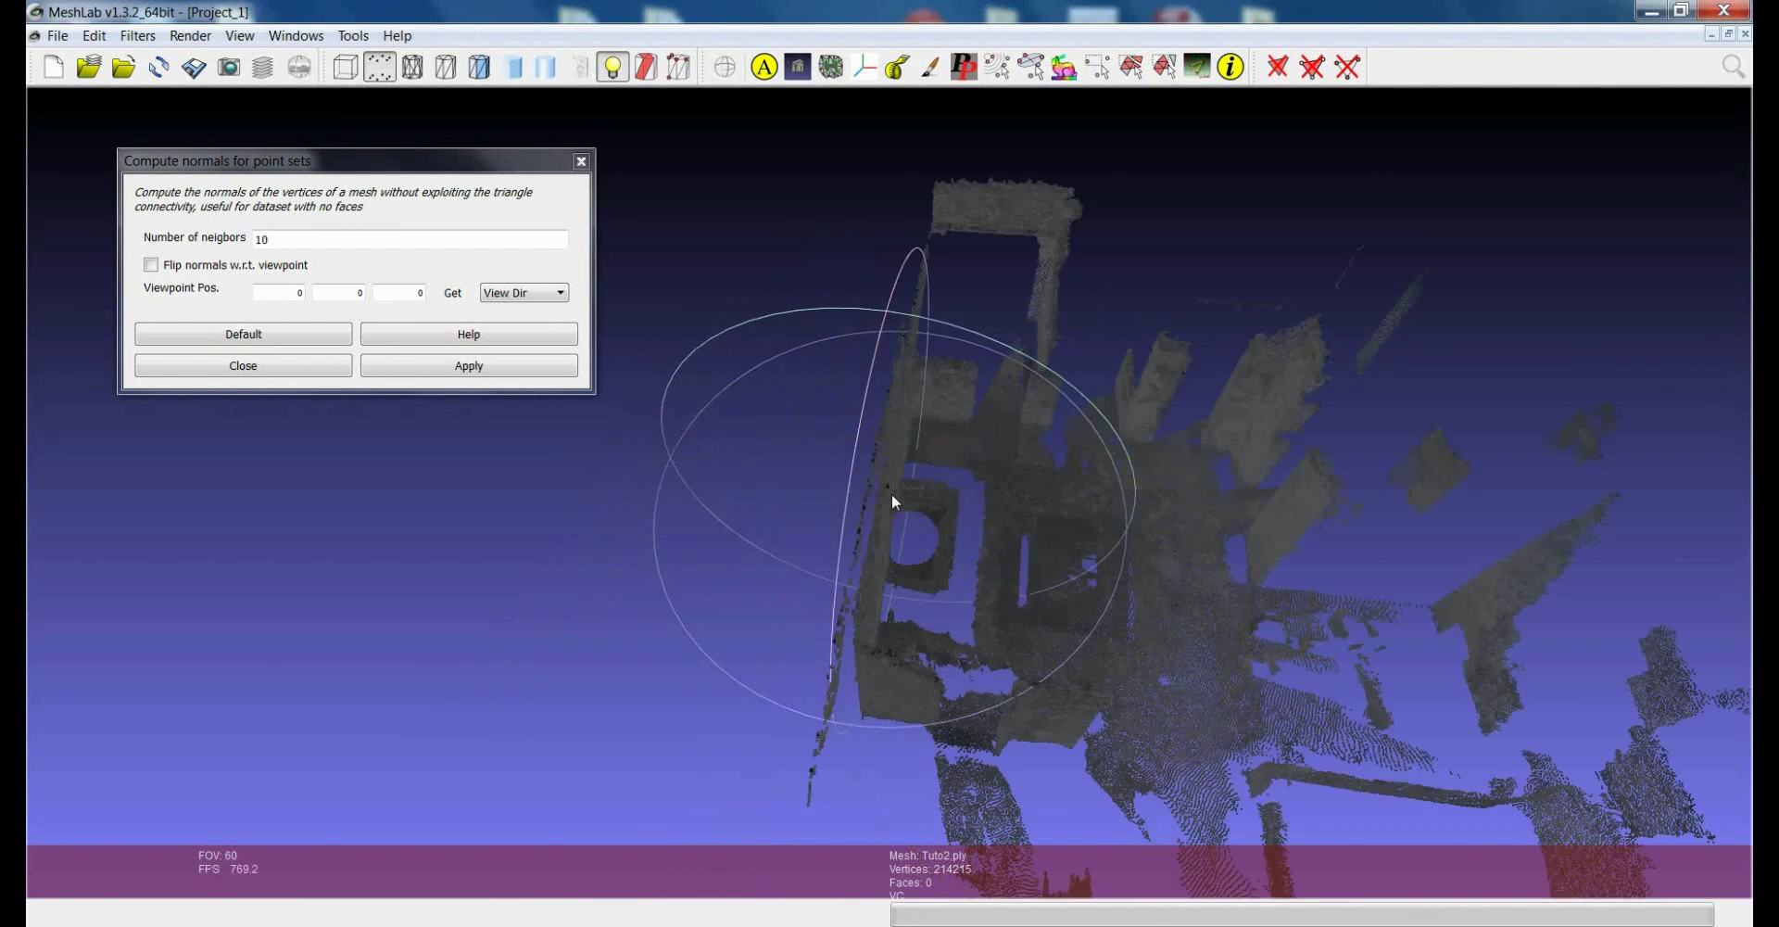
scroll(893, 500, "up", 5)
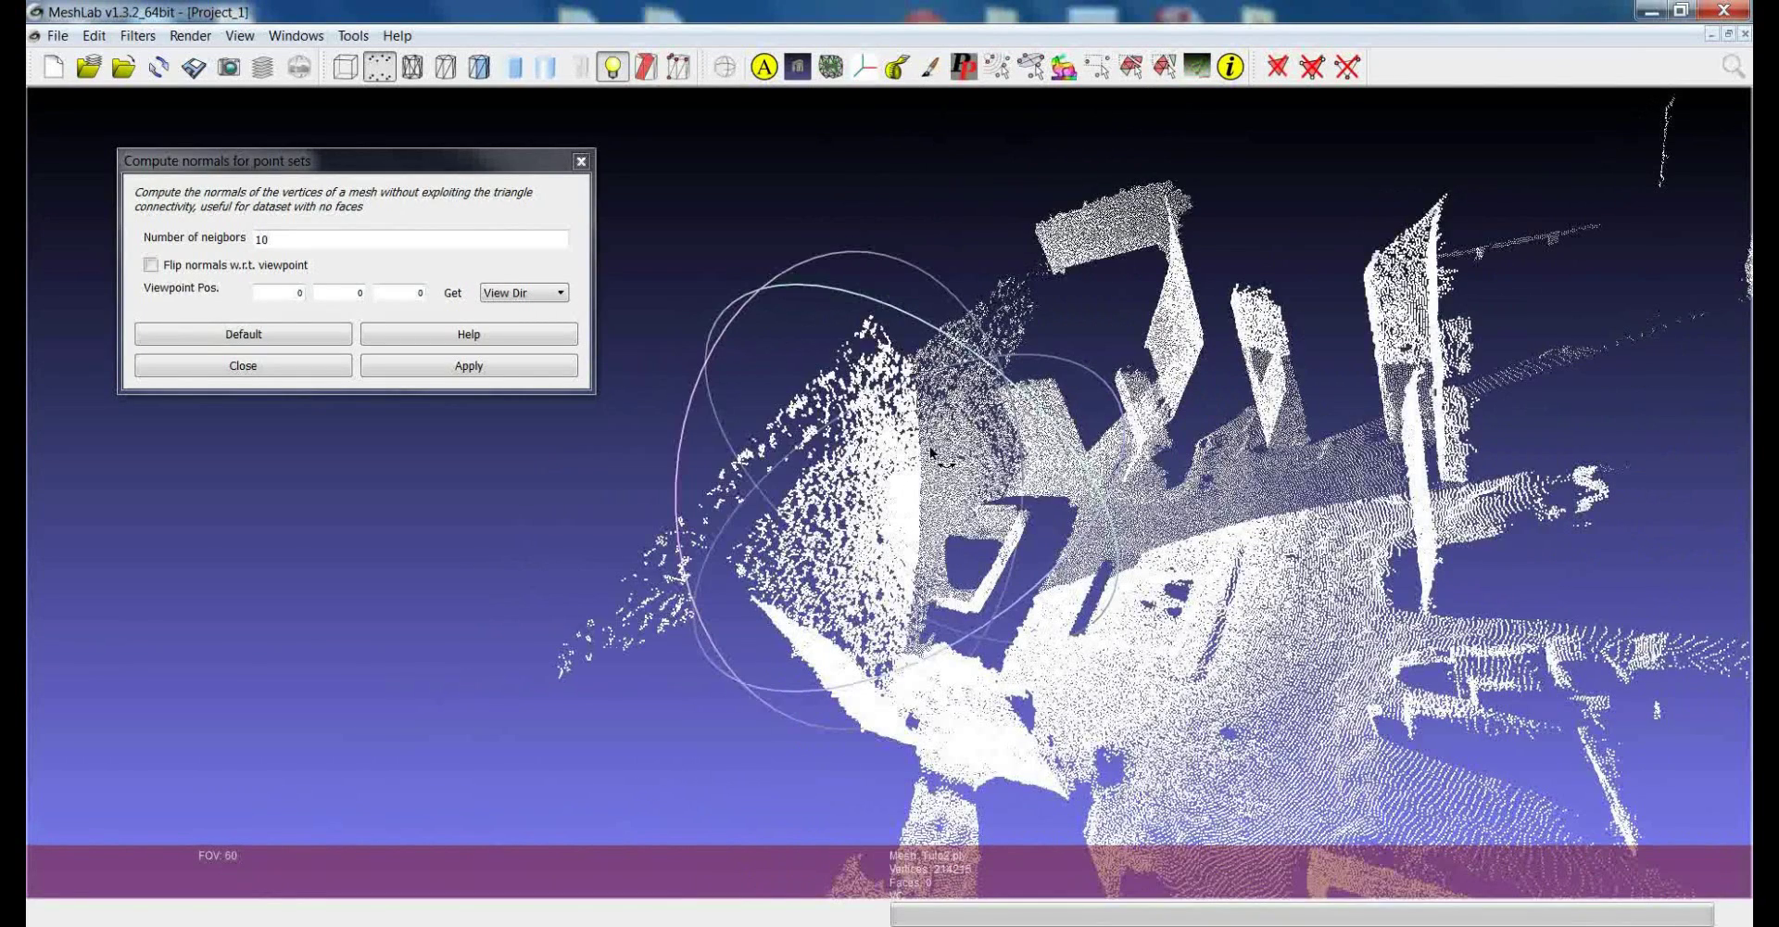
left_click_drag(931, 447, 985, 551)
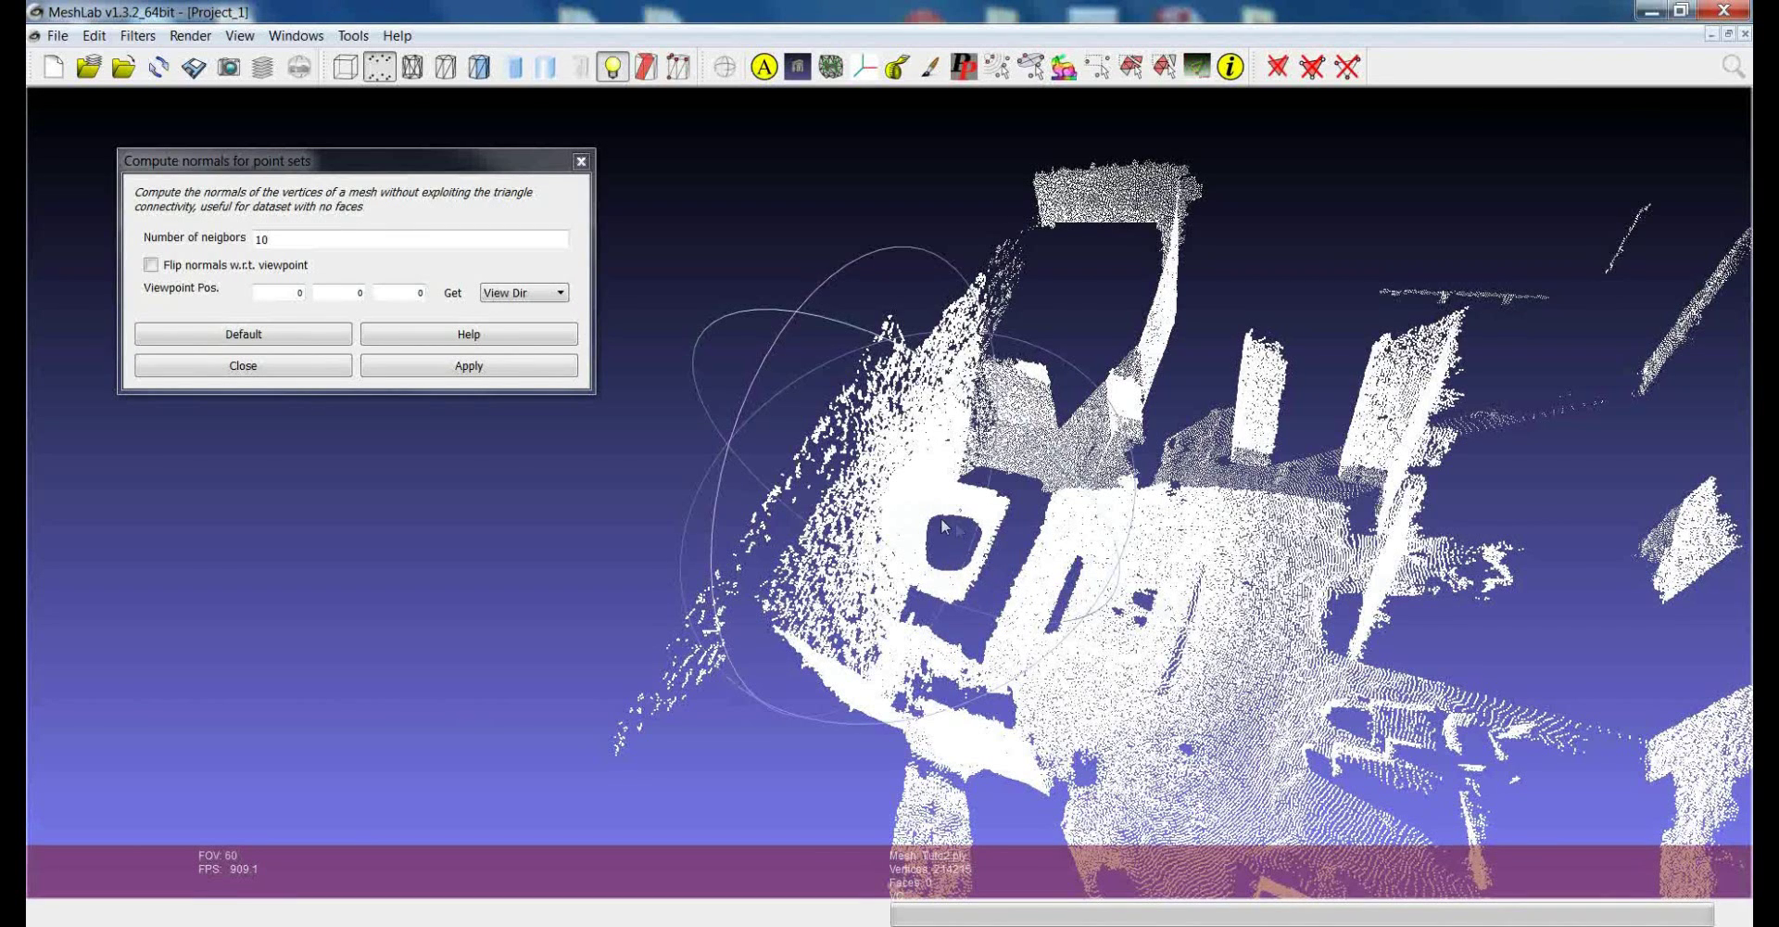
left_click_drag(984, 582, 968, 496)
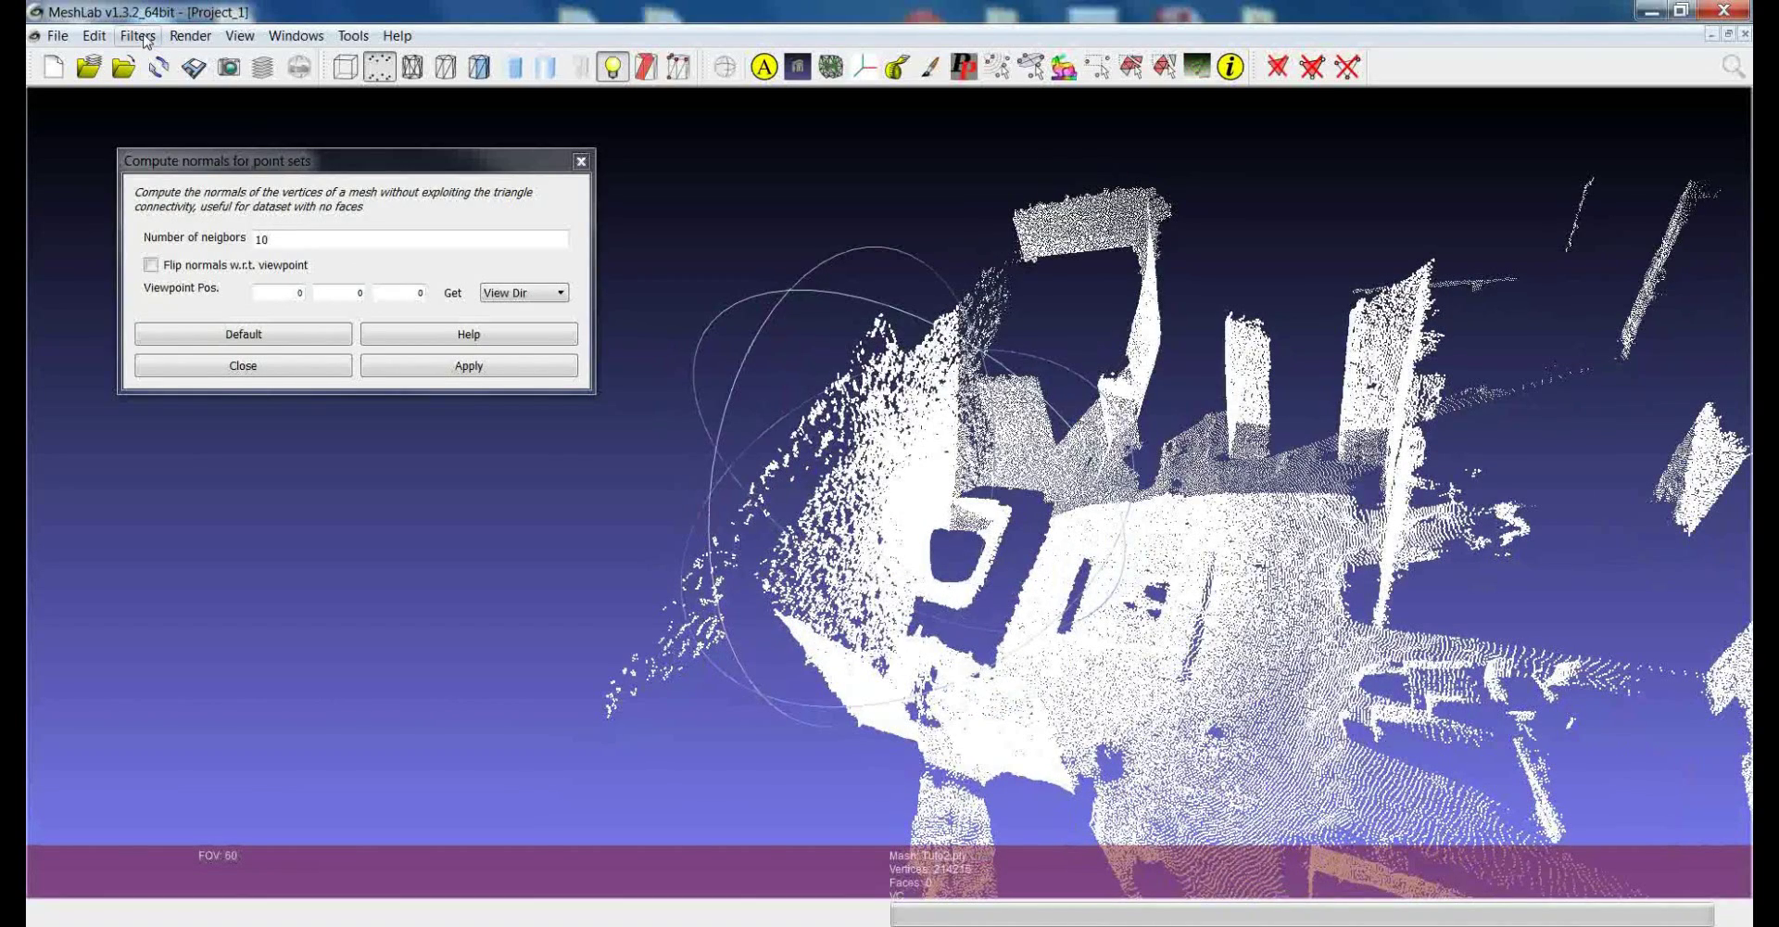
left_click(190, 35)
left_click(265, 434)
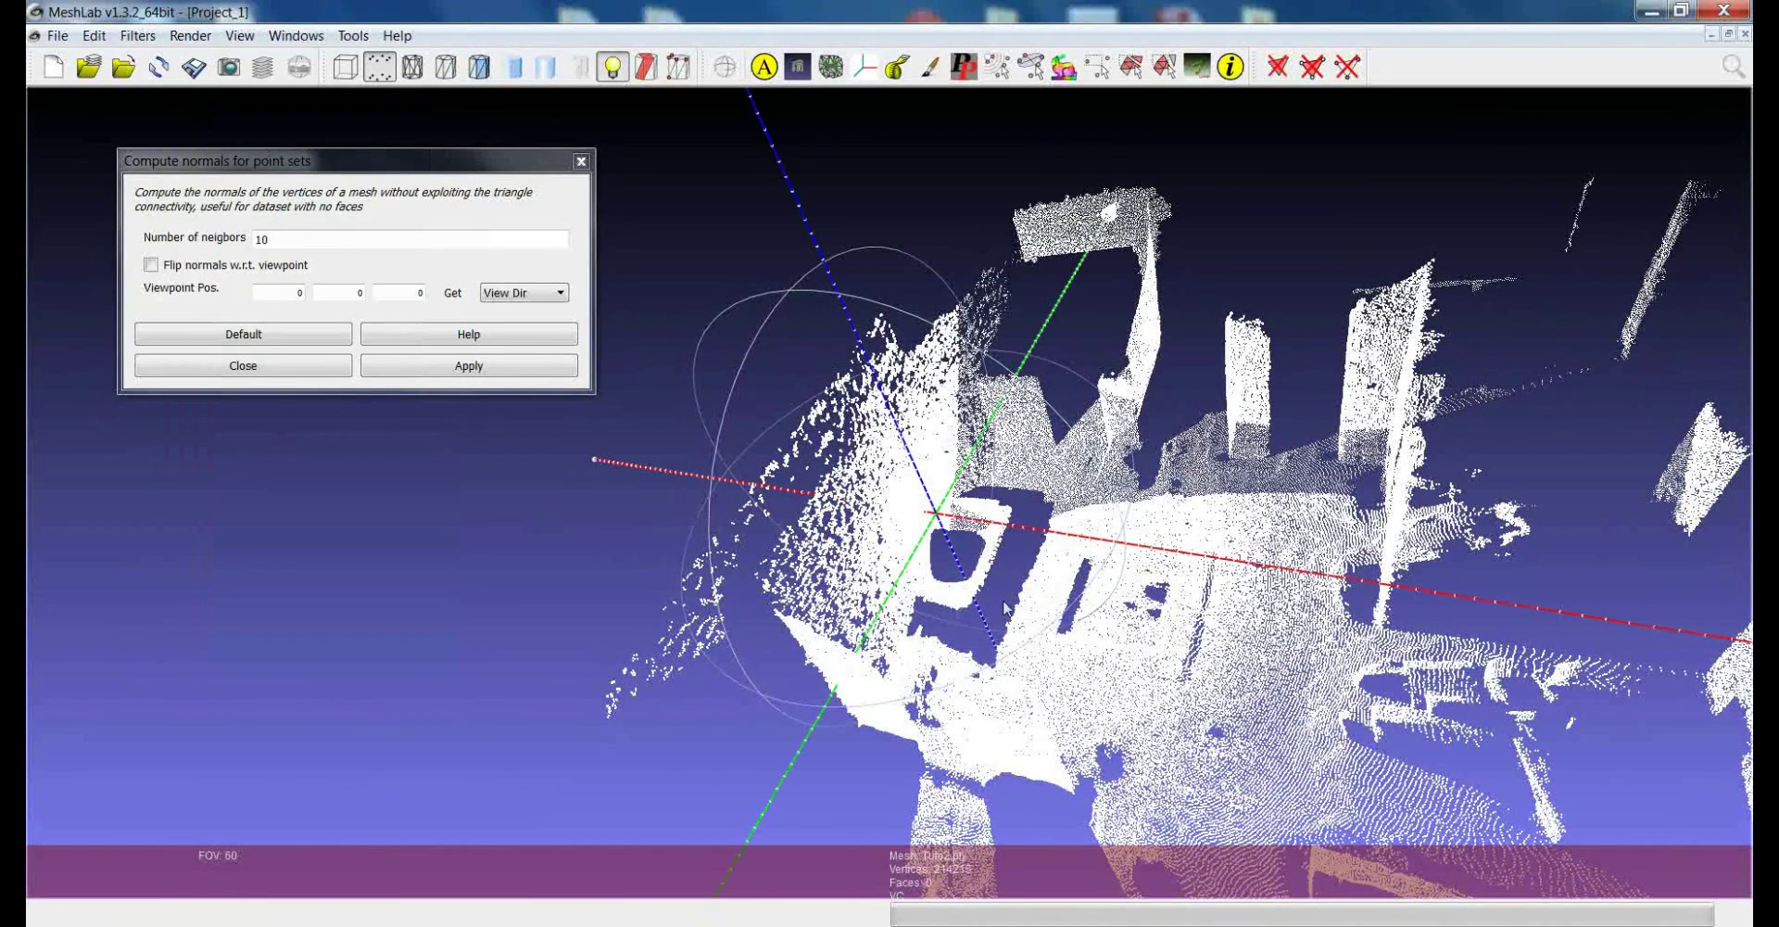
left_click_drag(1088, 529, 930, 552)
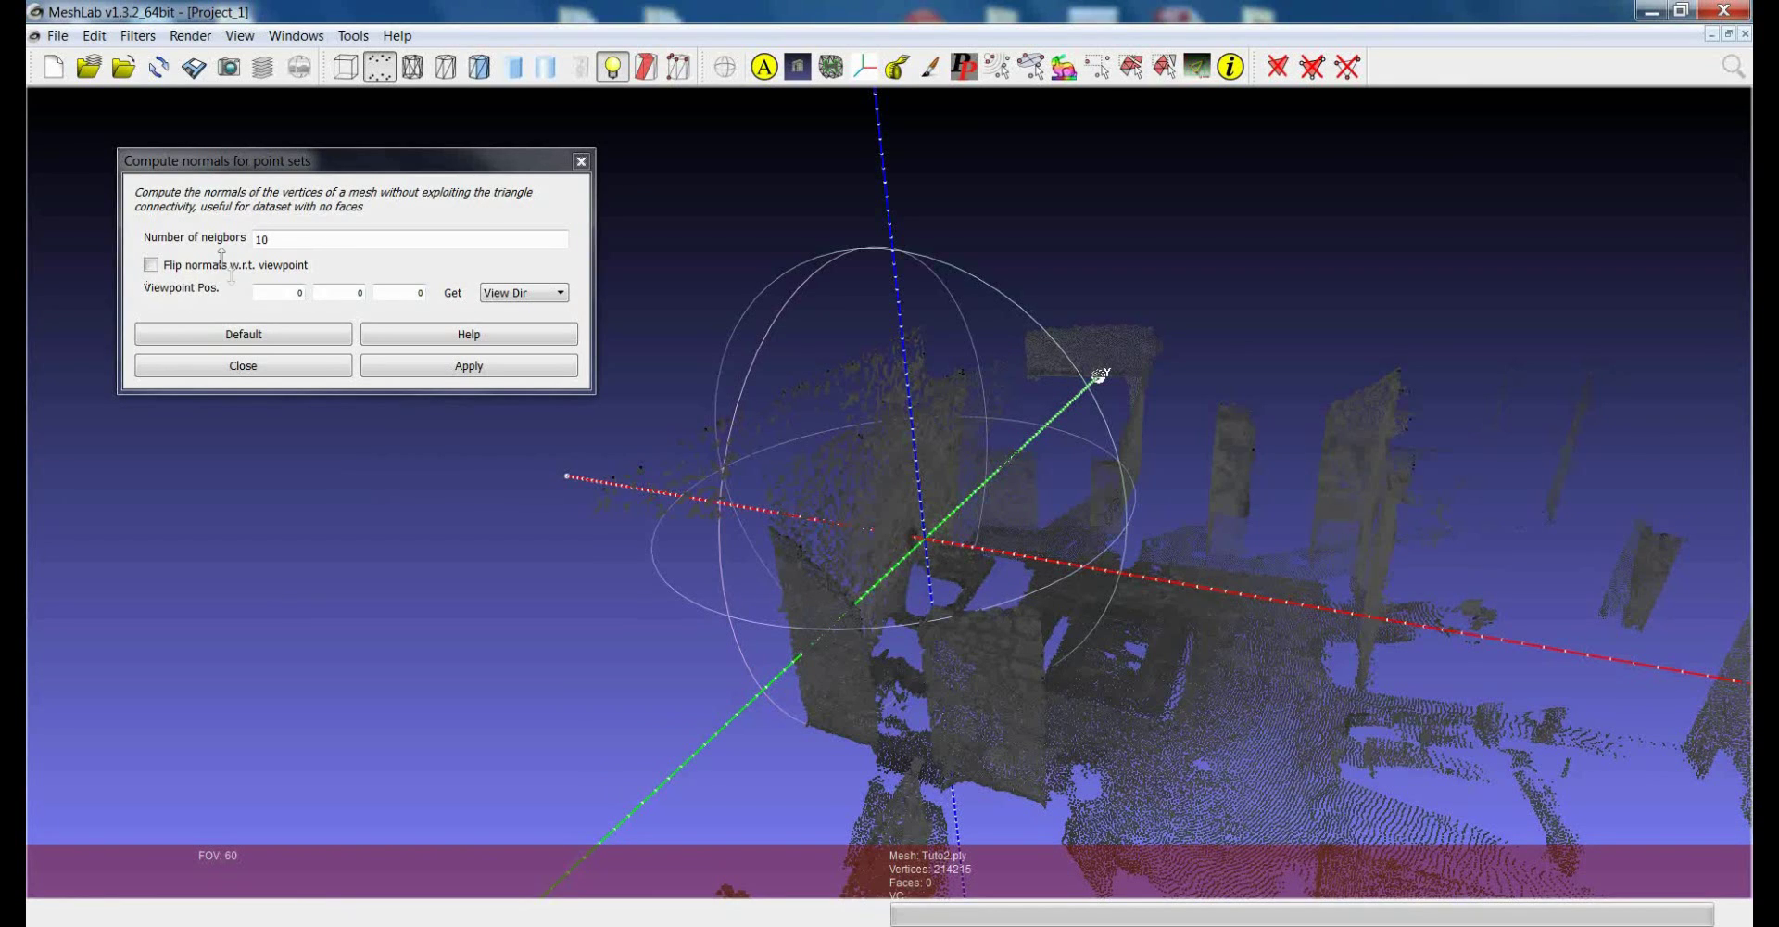
Step: Compute the point cloud's normals with flipping relative to the viewpoint at 0, 0, 0, and close the filter
left_click(151, 266)
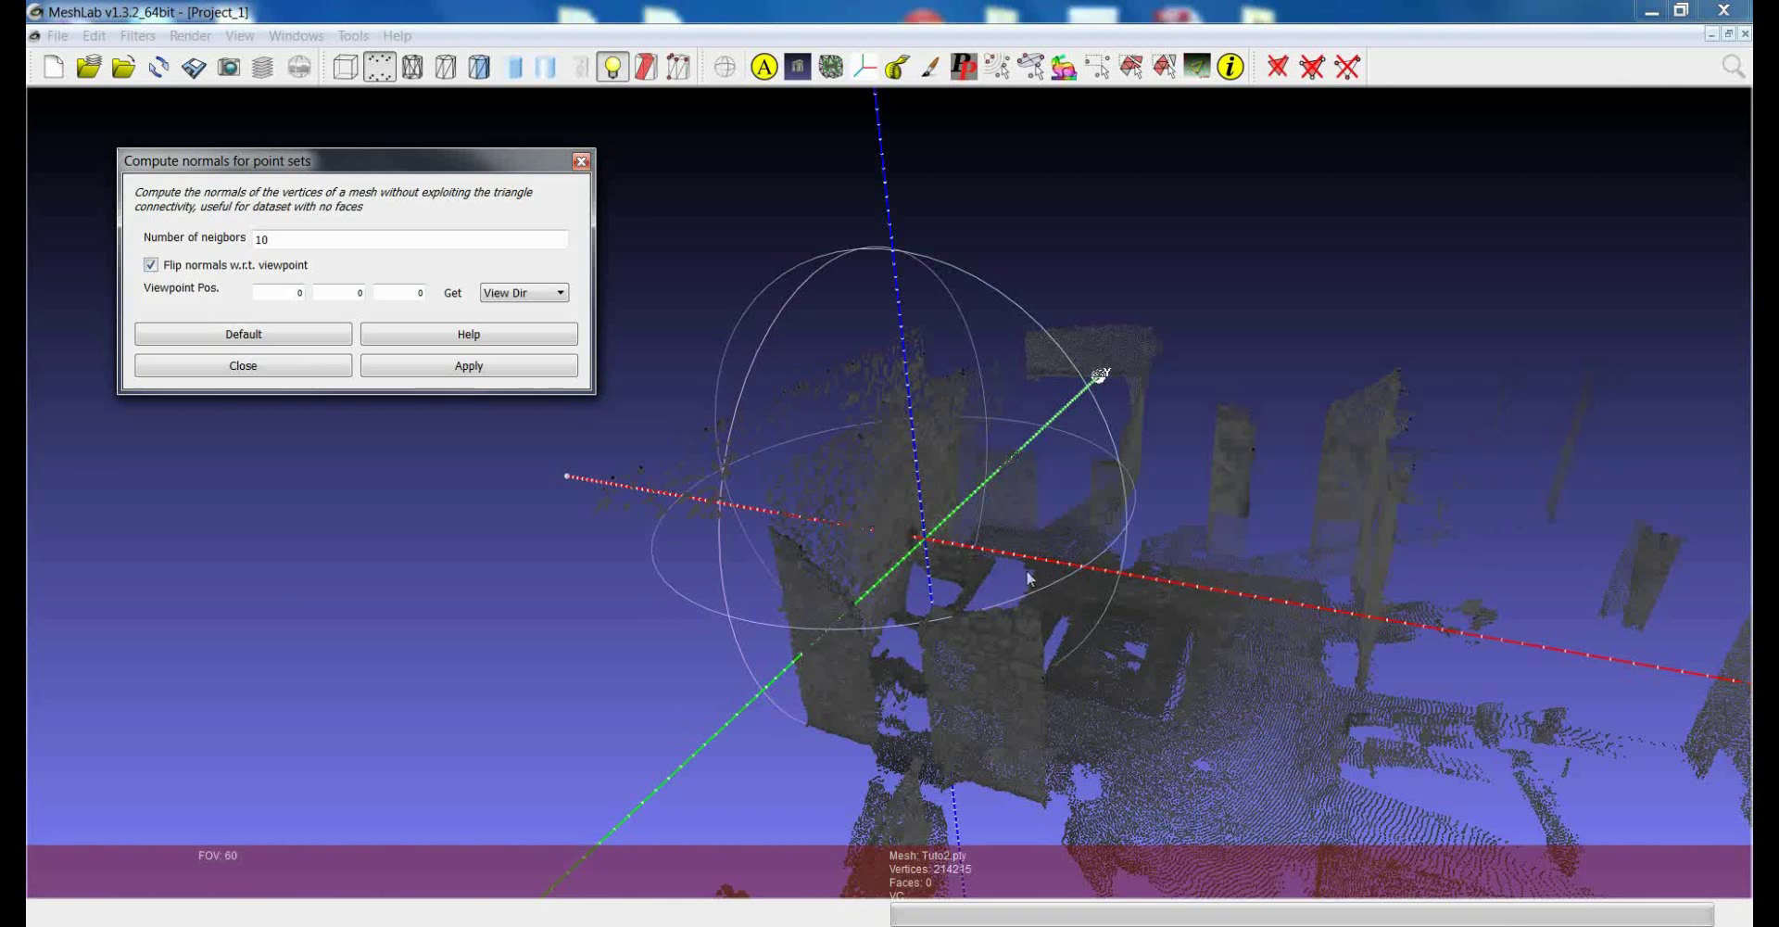
left_click_drag(1013, 596, 926, 552)
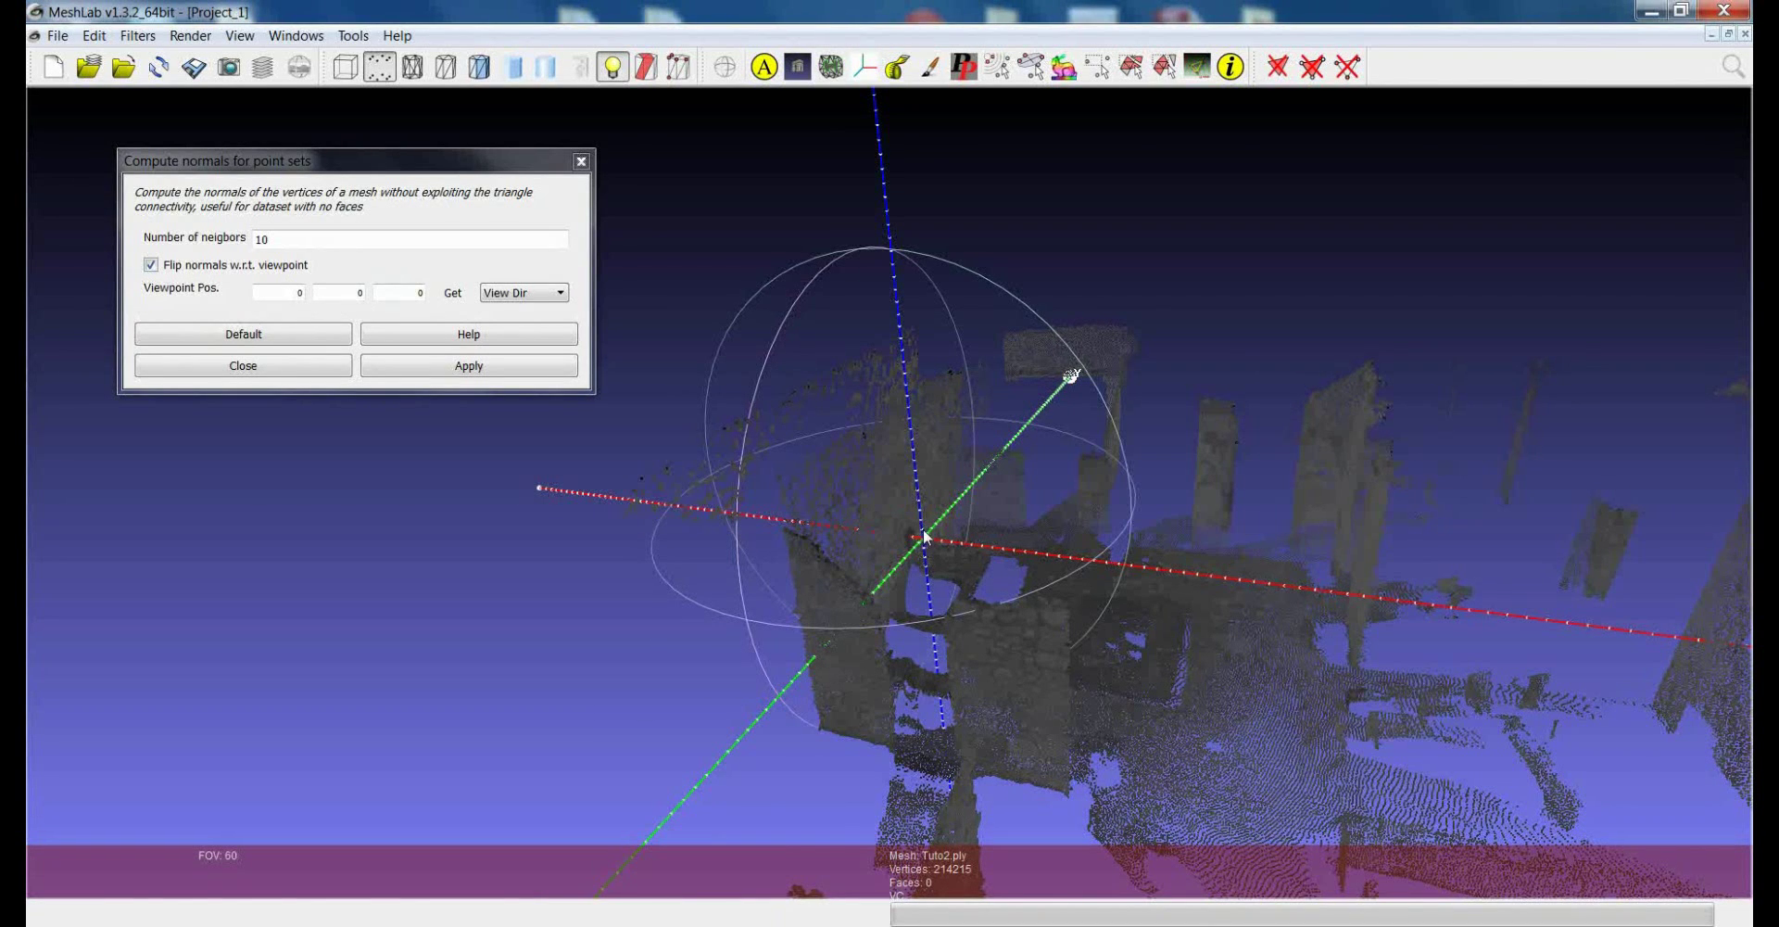
left_click_drag(1112, 639, 1015, 528)
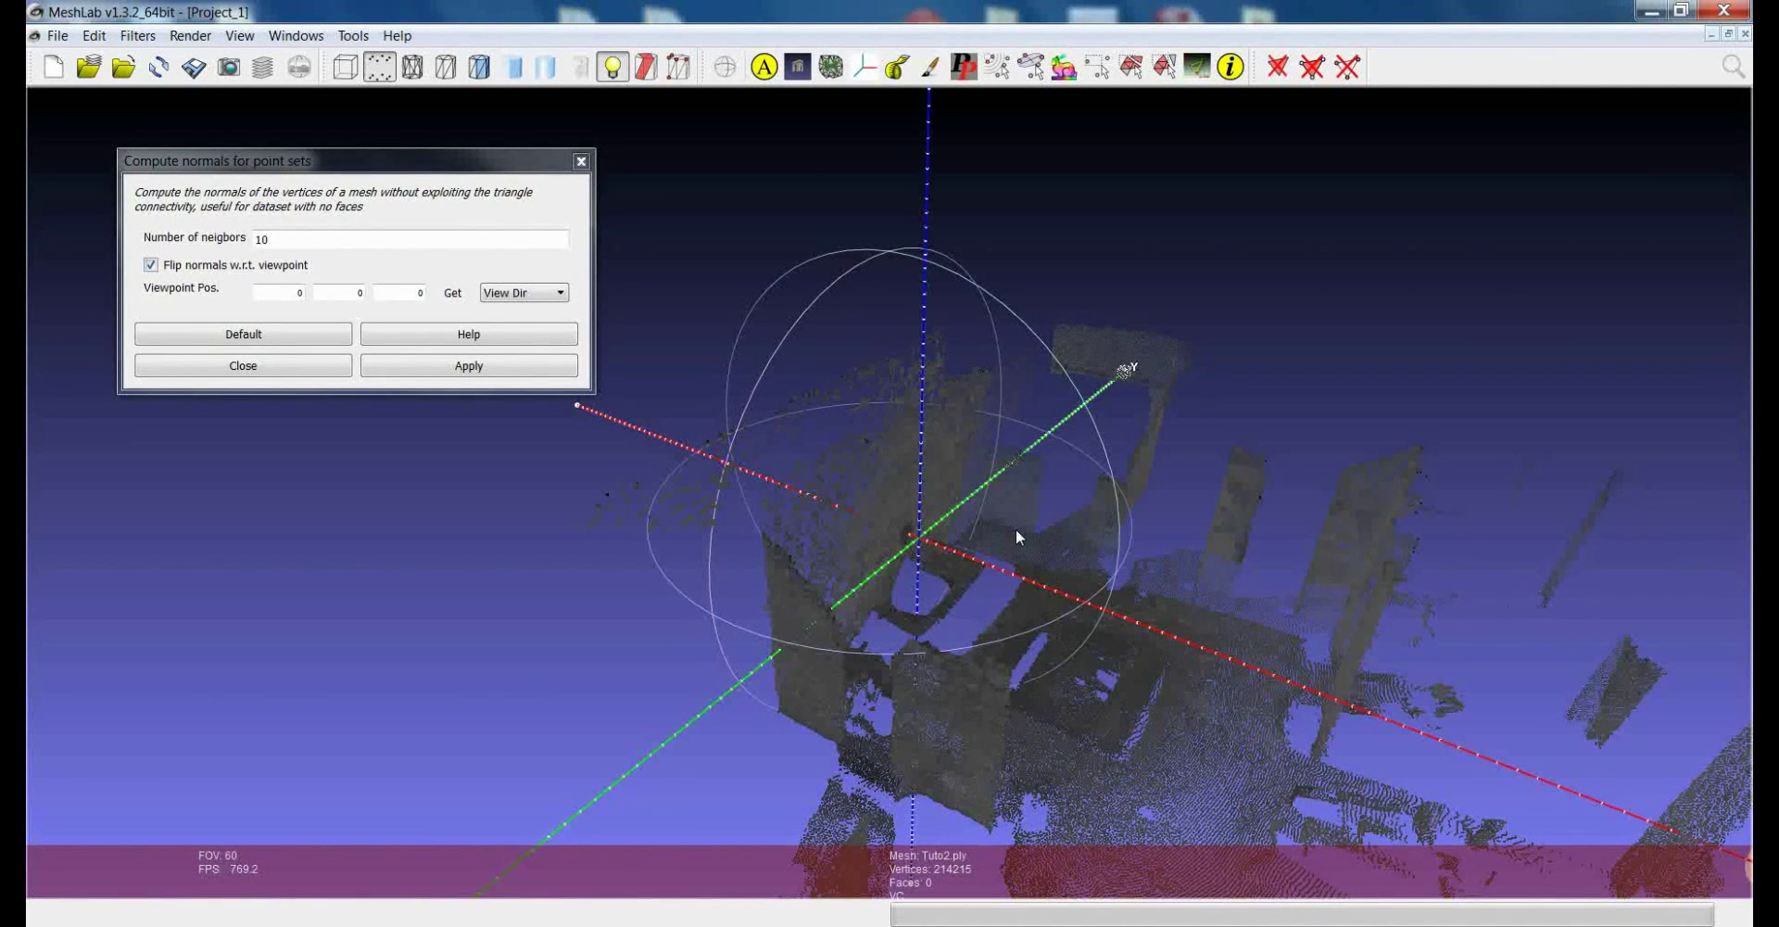
left_click_drag(918, 501, 1010, 488)
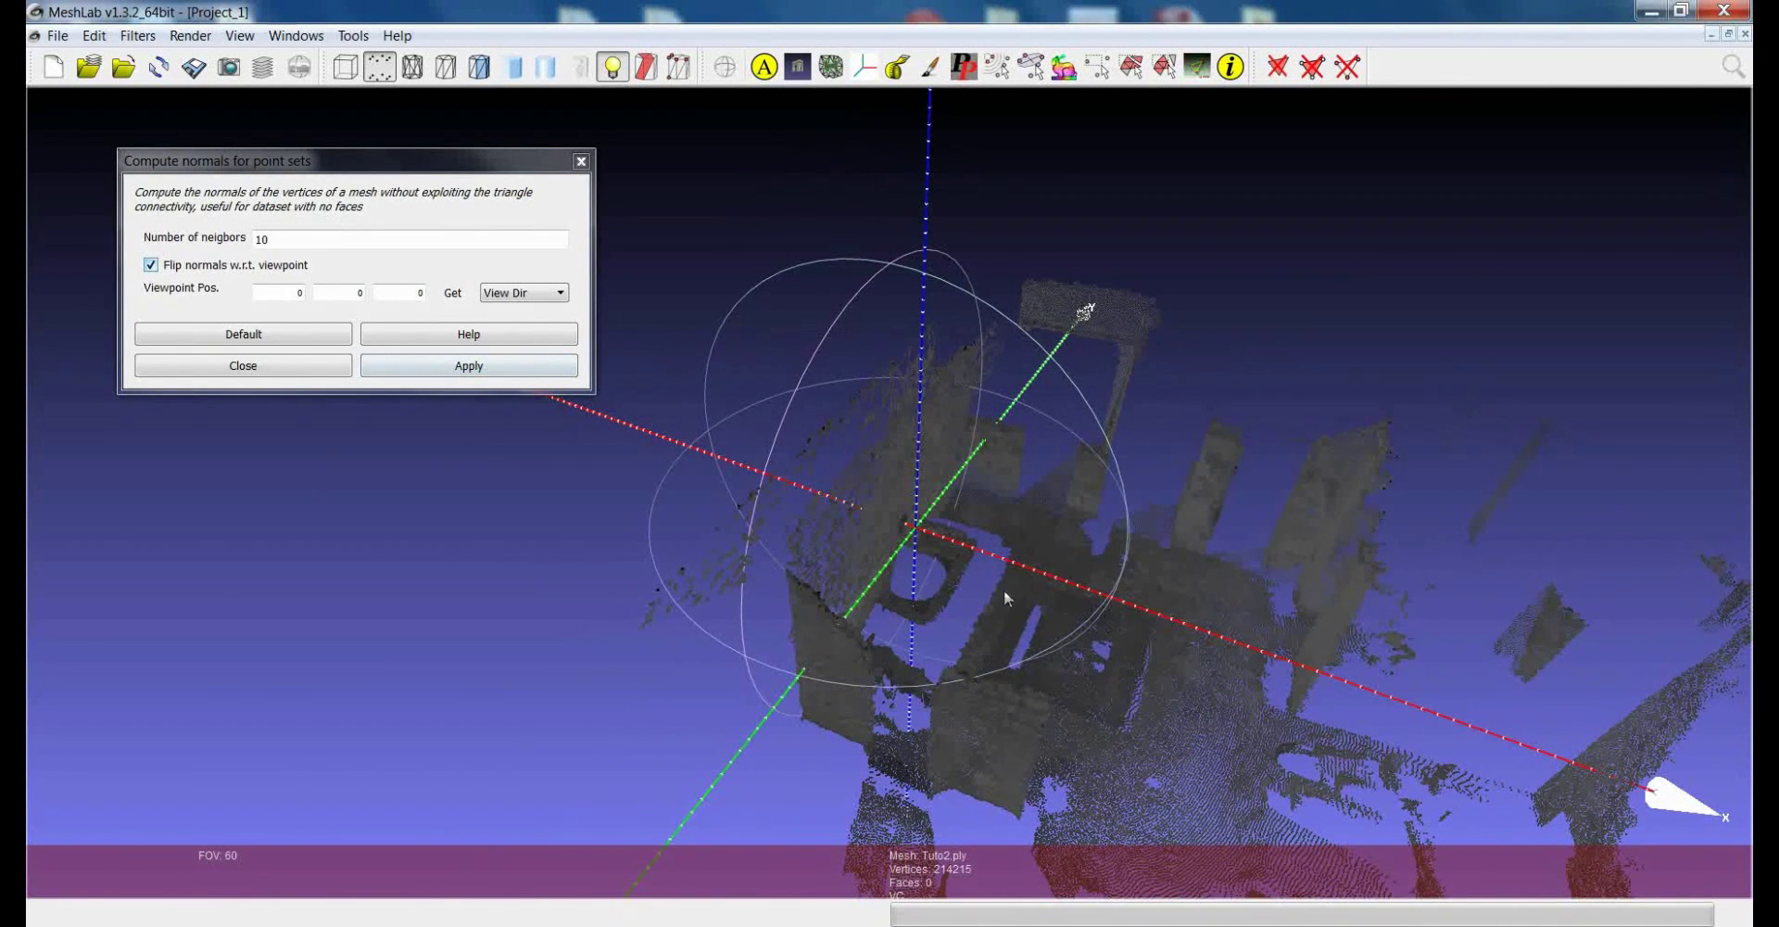
left_click(461, 368)
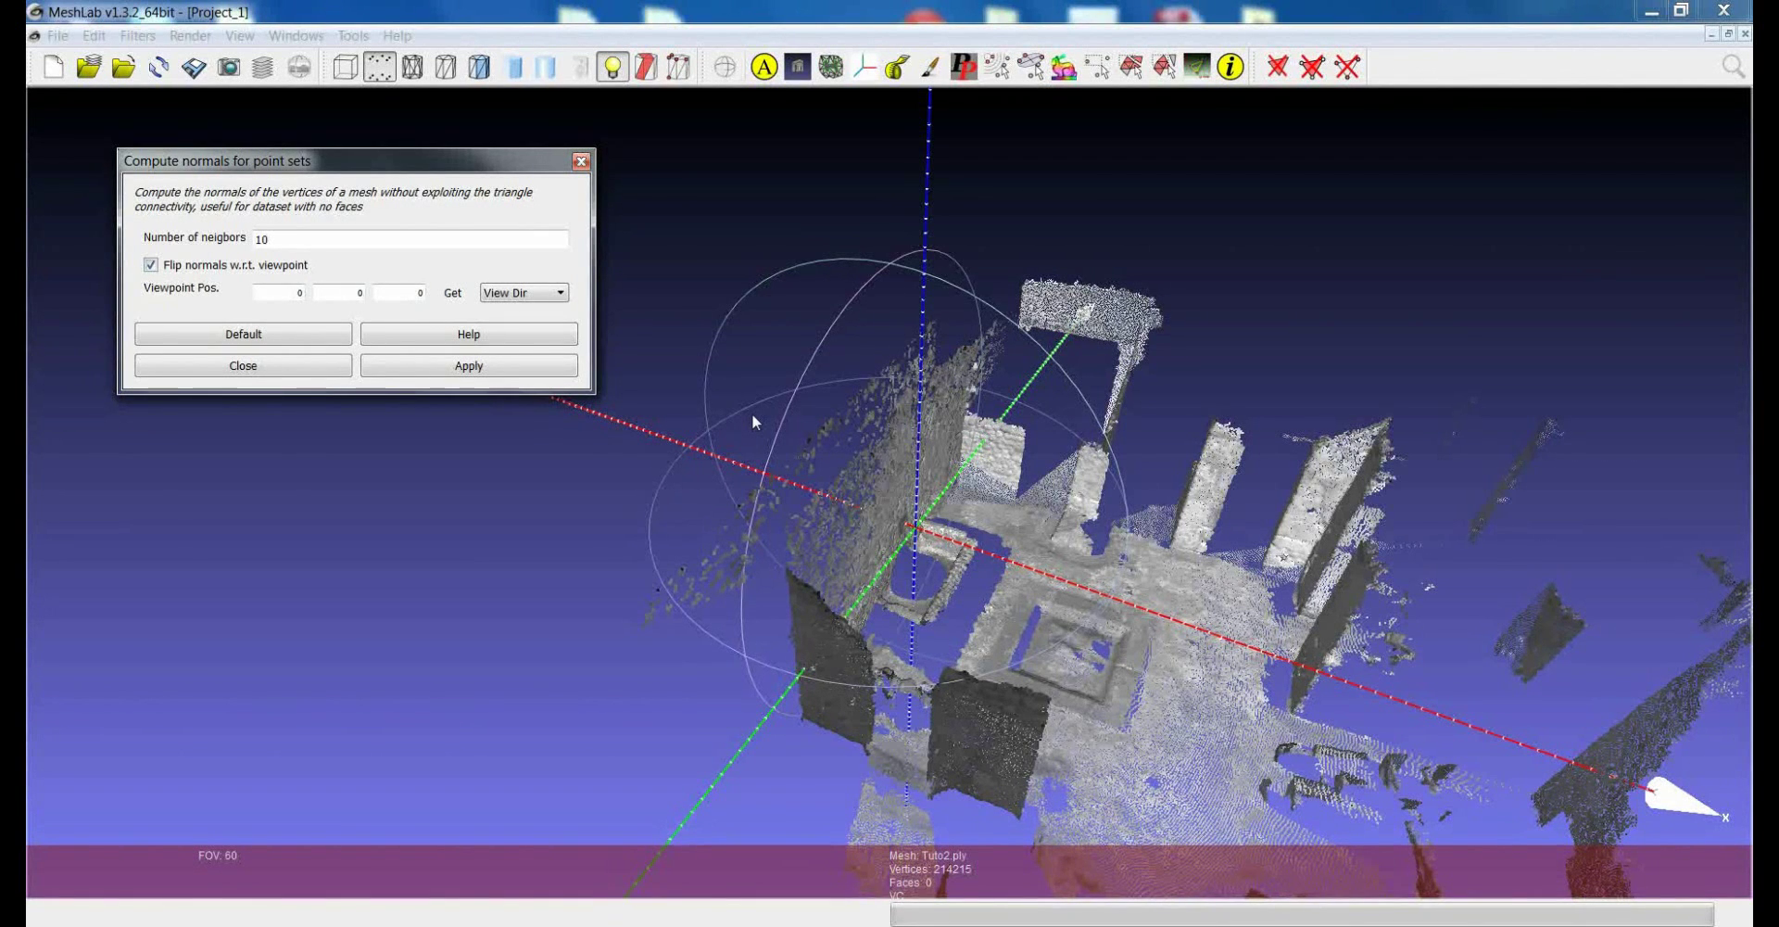
left_click_drag(942, 491, 960, 458)
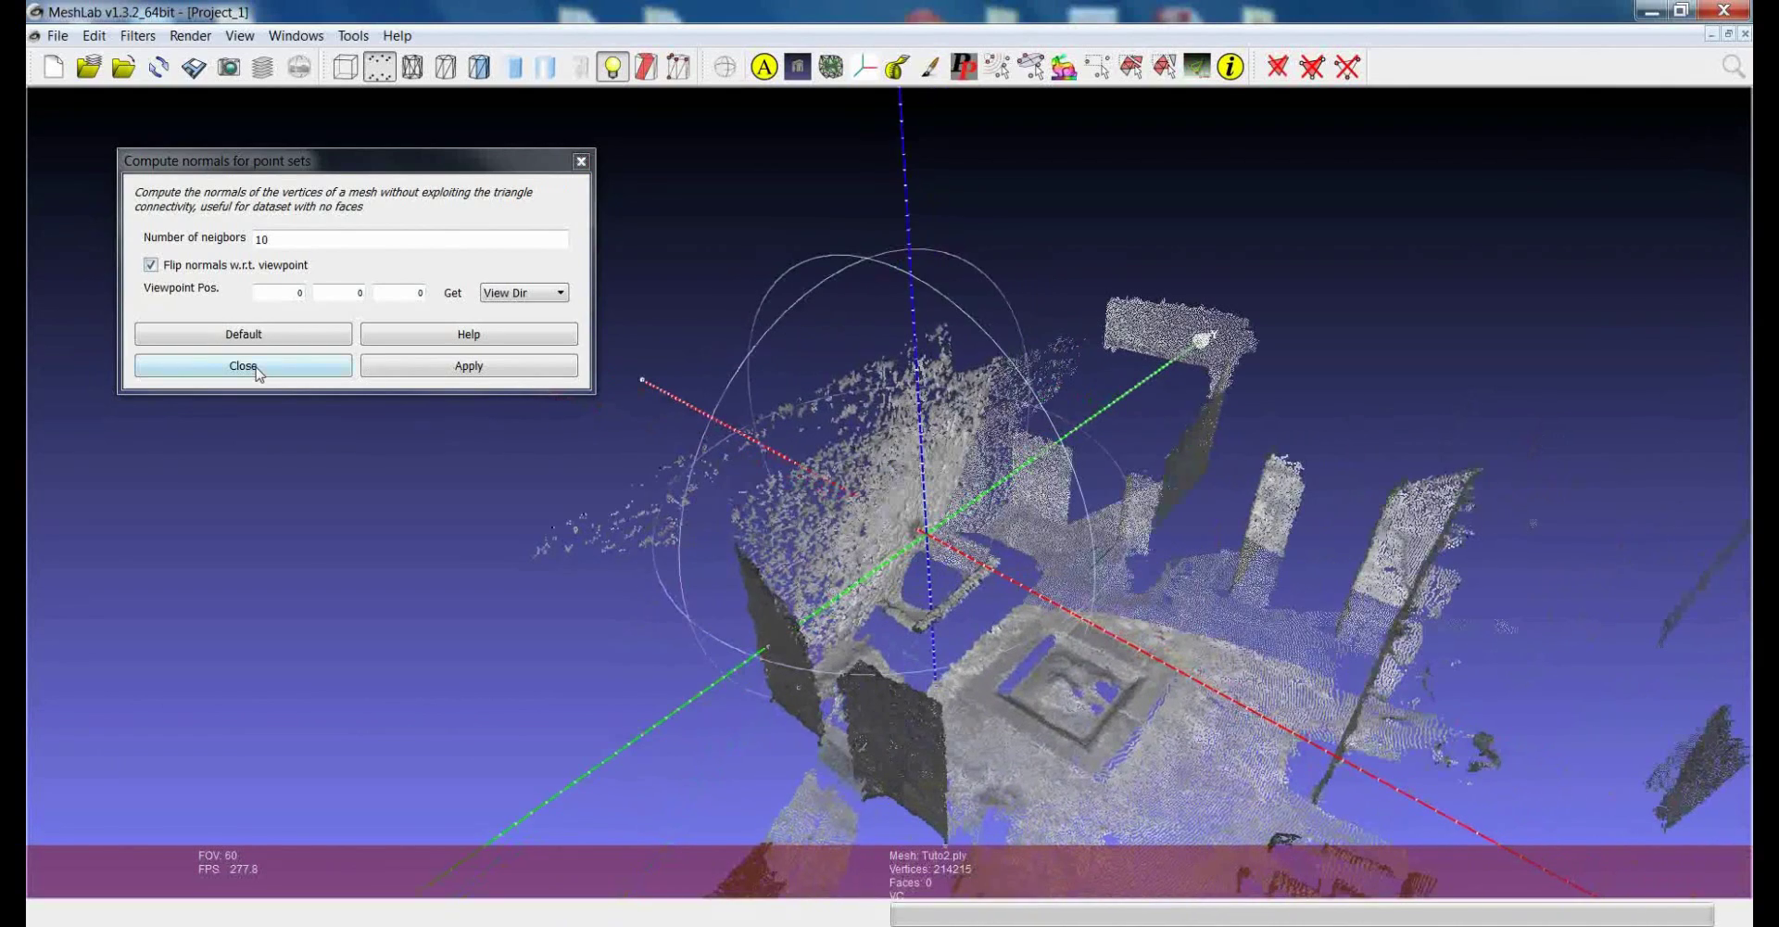
left_click(242, 365)
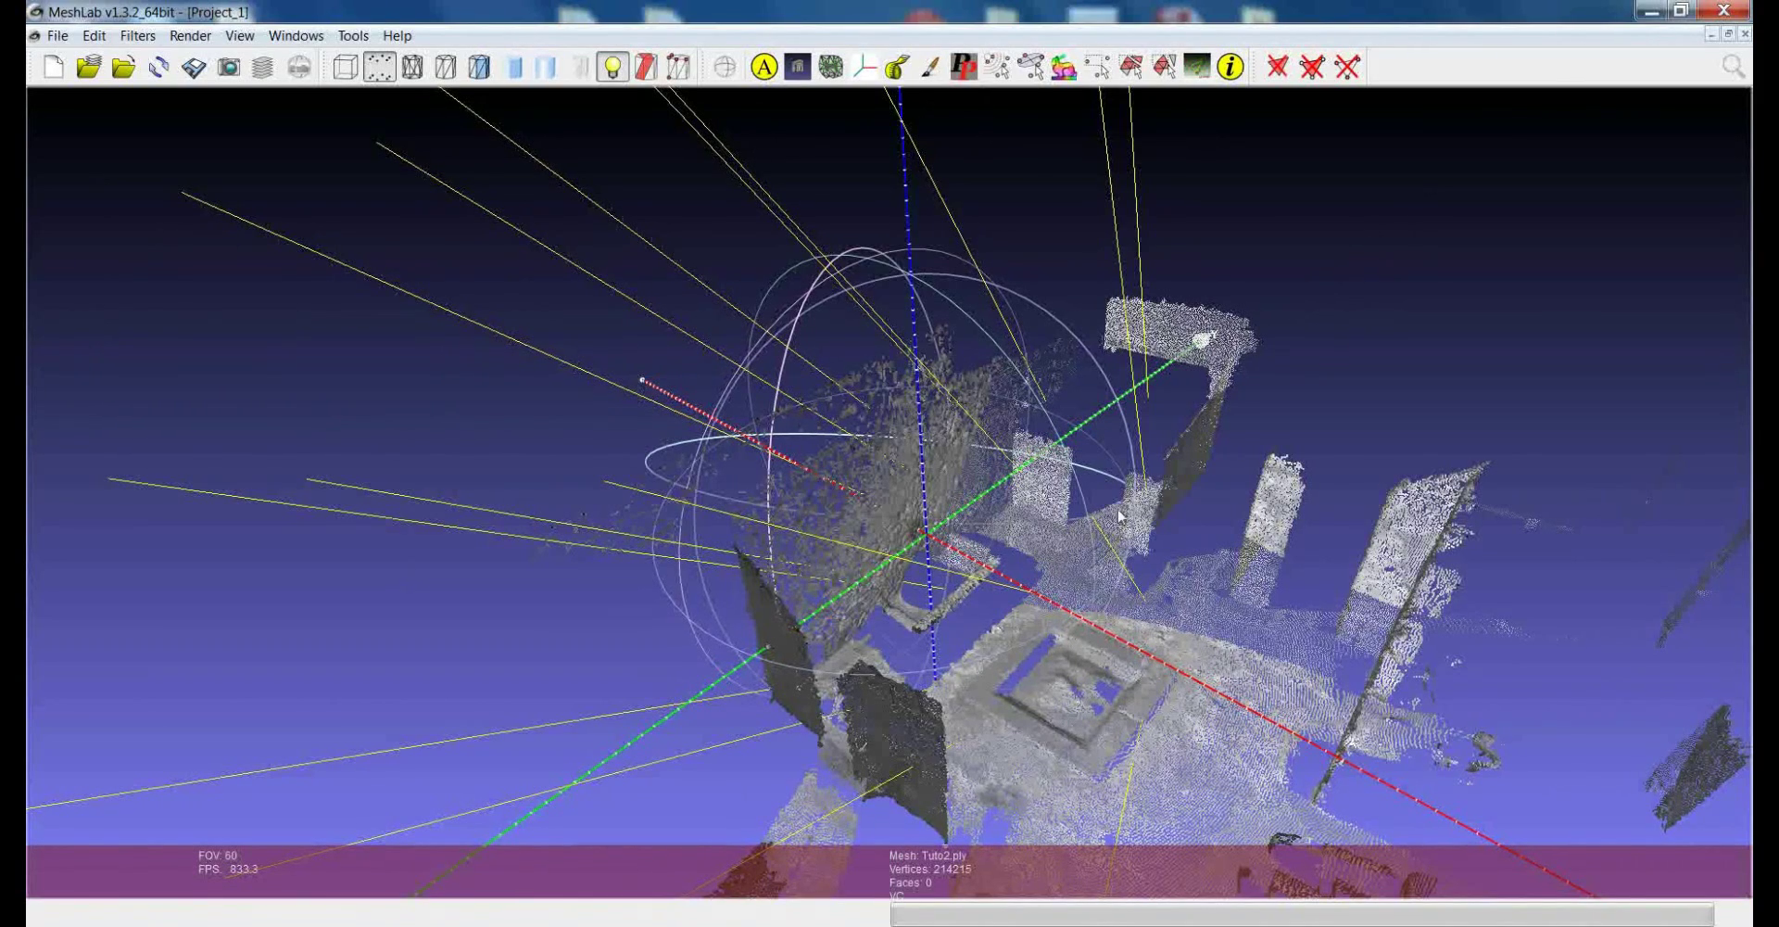
Step: Display the vertex normals of the point cloud and check which way they point on the walls and floor
left_click_drag(1126, 516, 831, 509)
scroll(831, 509, "down", 3)
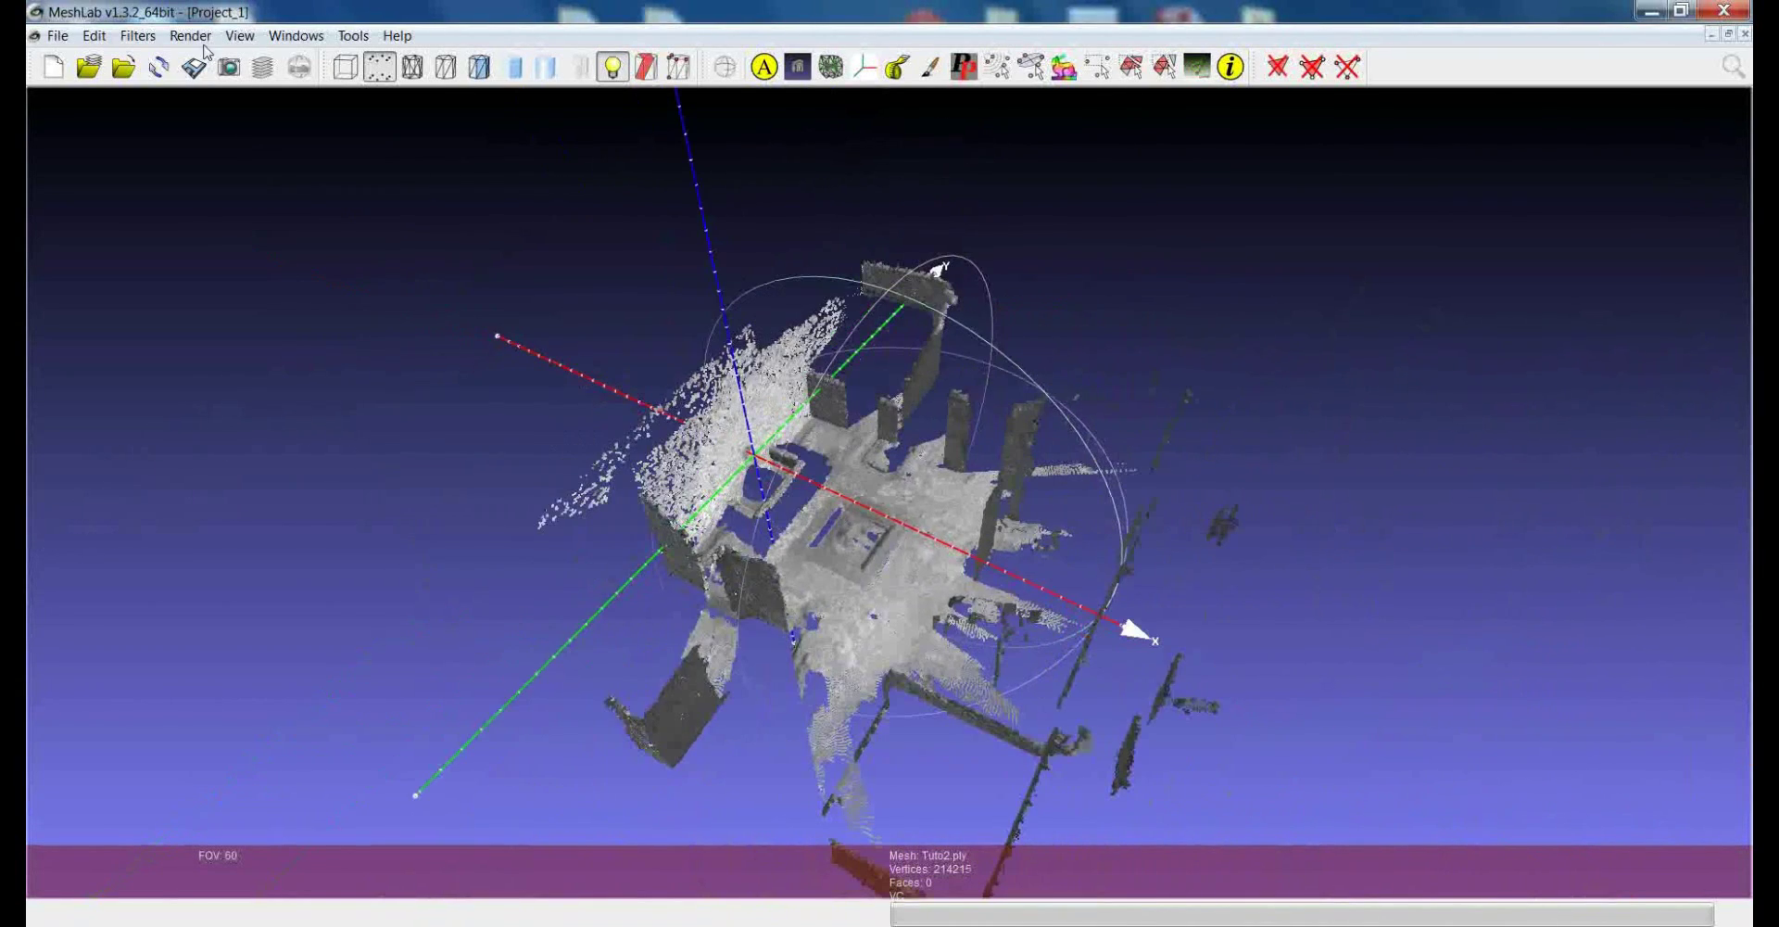
left_click(189, 36)
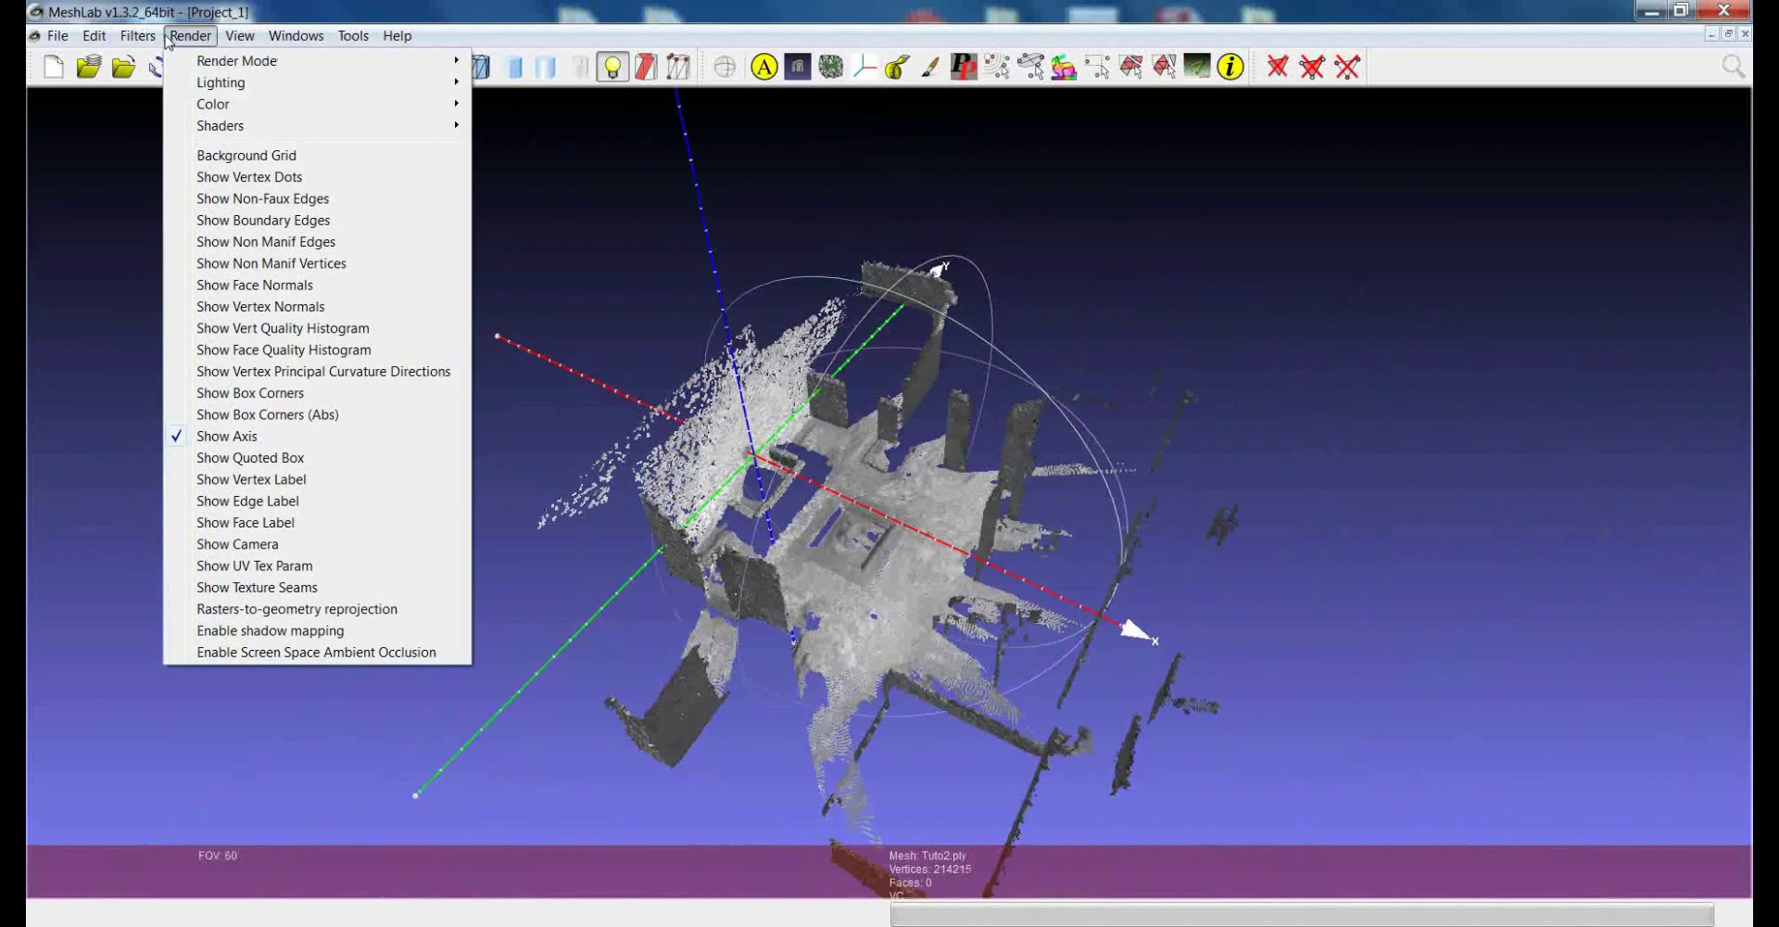
left_click(289, 306)
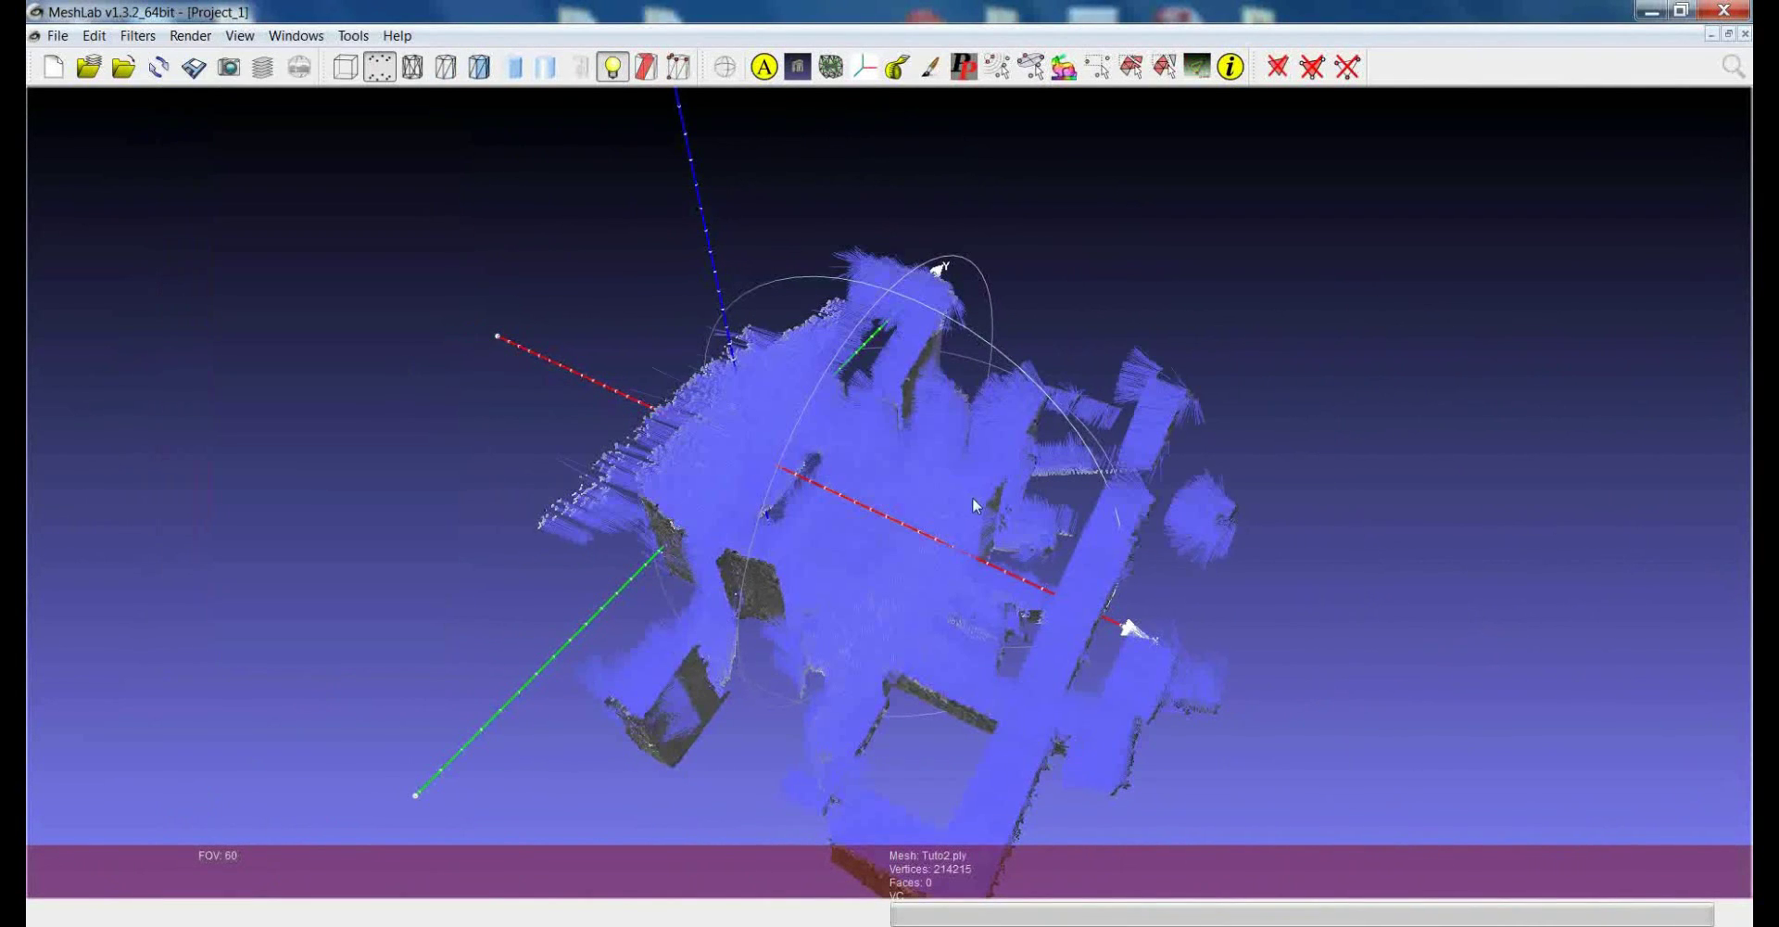
scroll(882, 450, "up", 5)
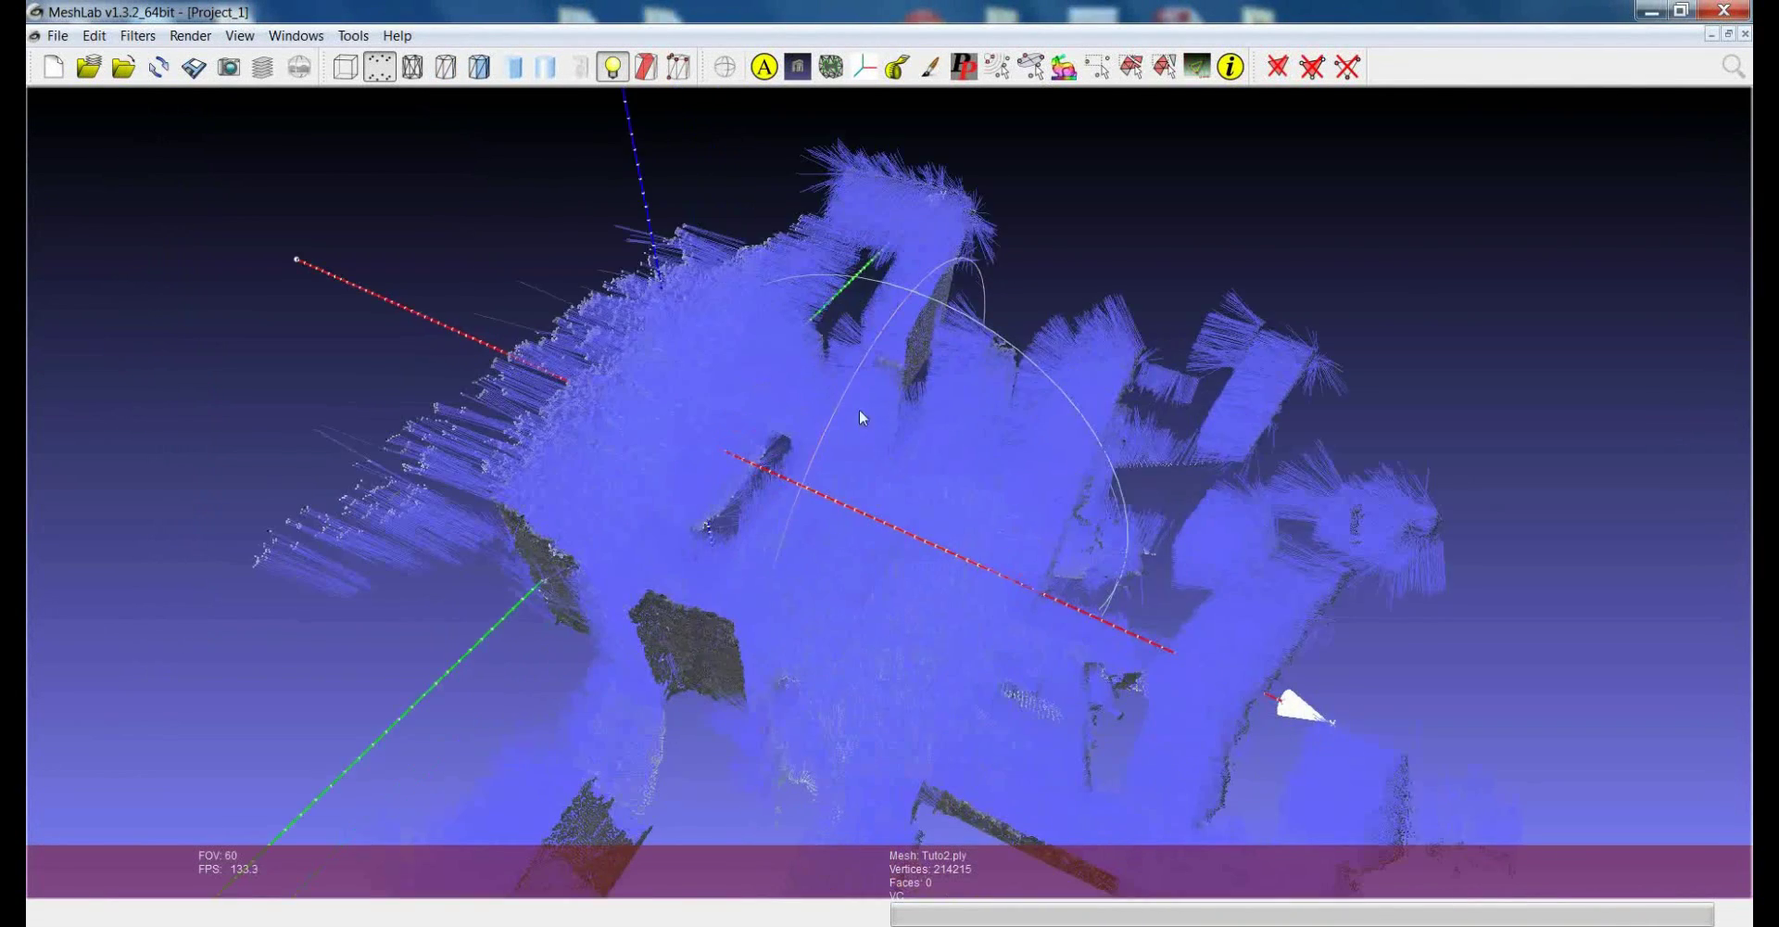
left_click_drag(866, 443, 909, 486)
scroll(849, 480, "up", 4)
scroll(920, 482, "down", 5)
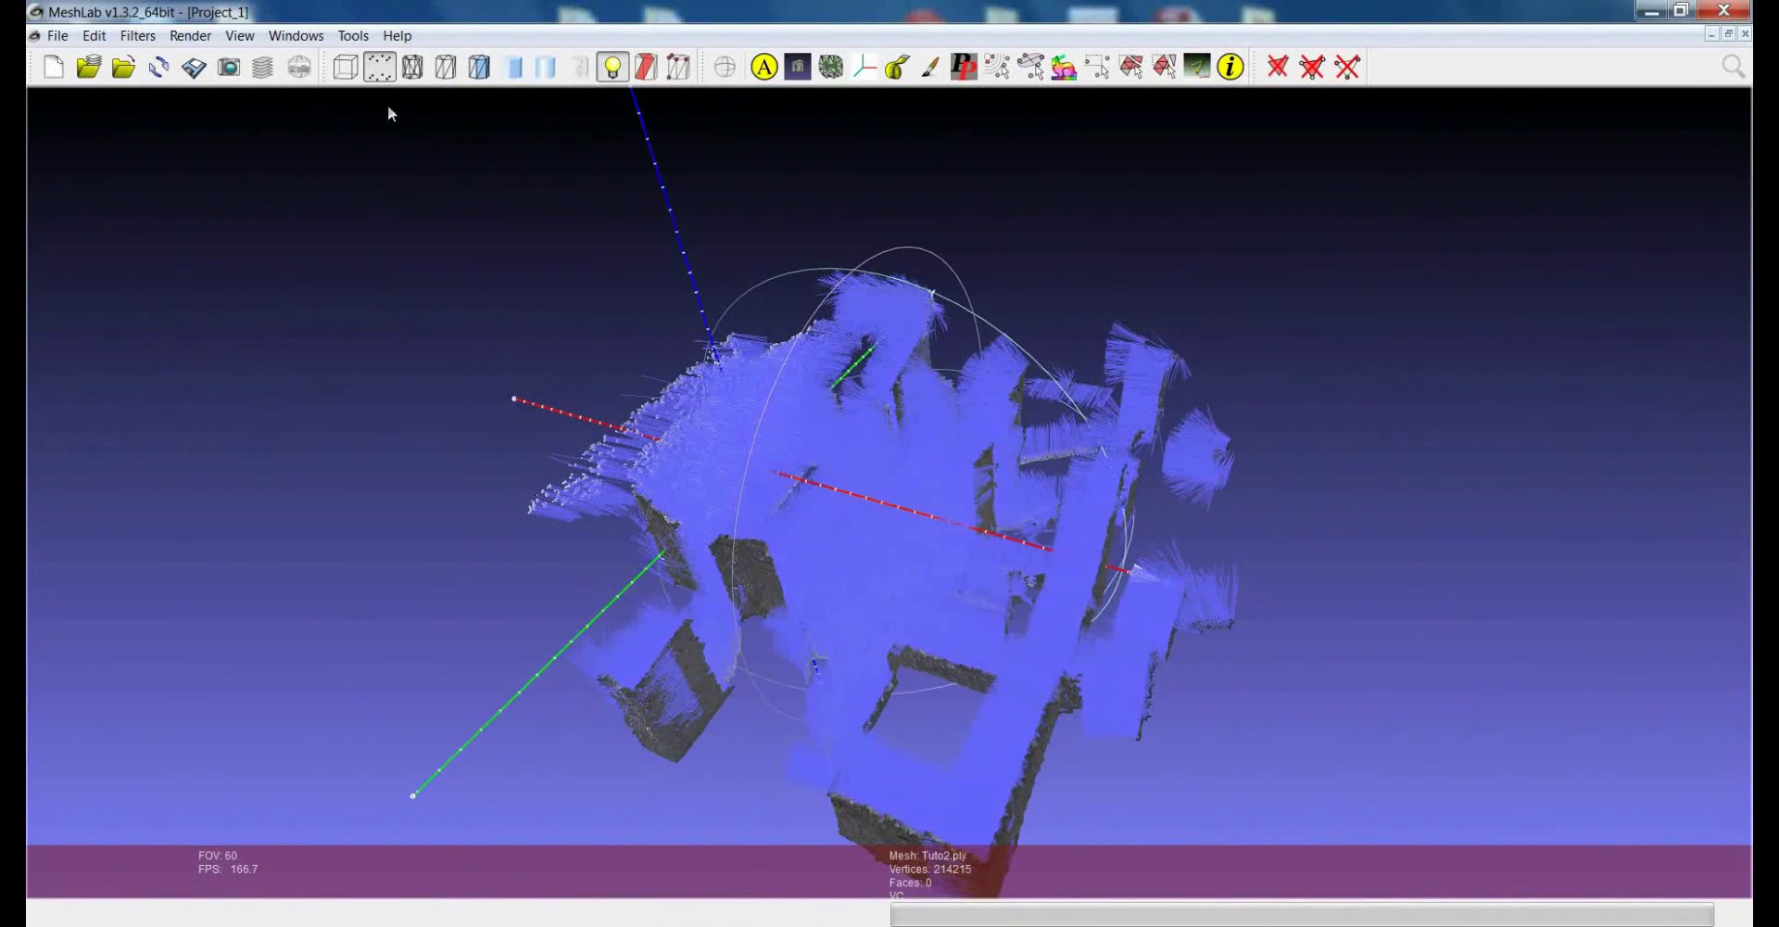
Step: Set the displayed vertex normal length to 0.005 and check the normals' orientation on the walls from several angles
left_click(264, 67)
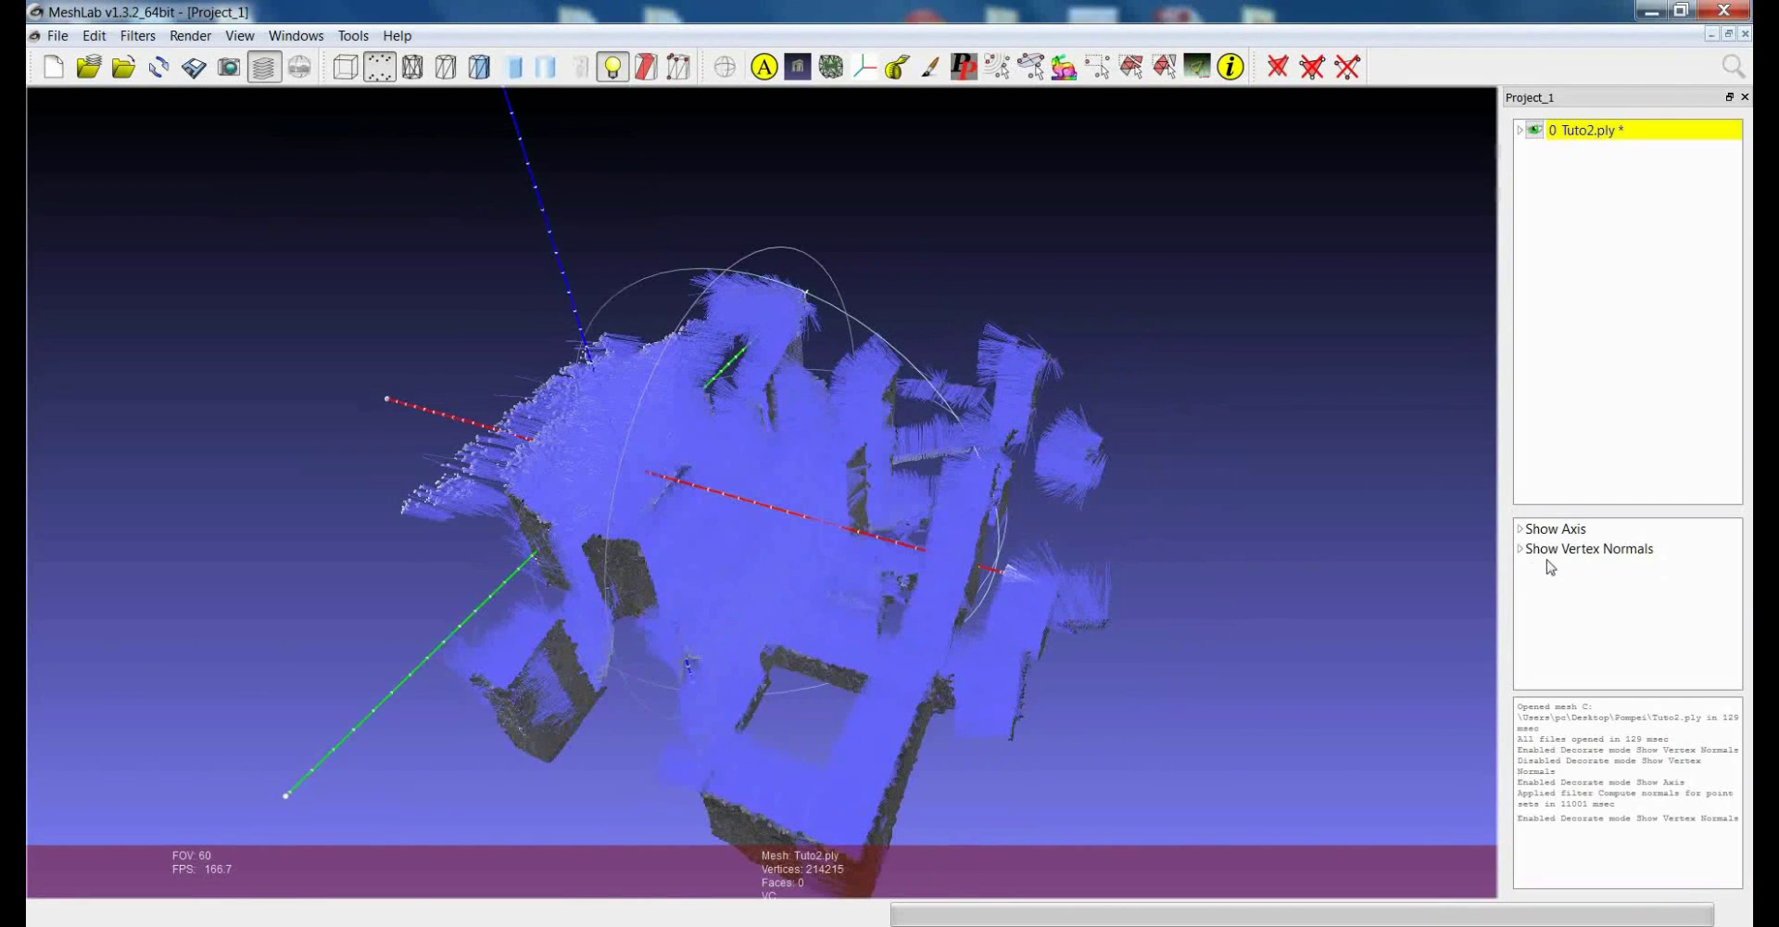
left_click(1521, 549)
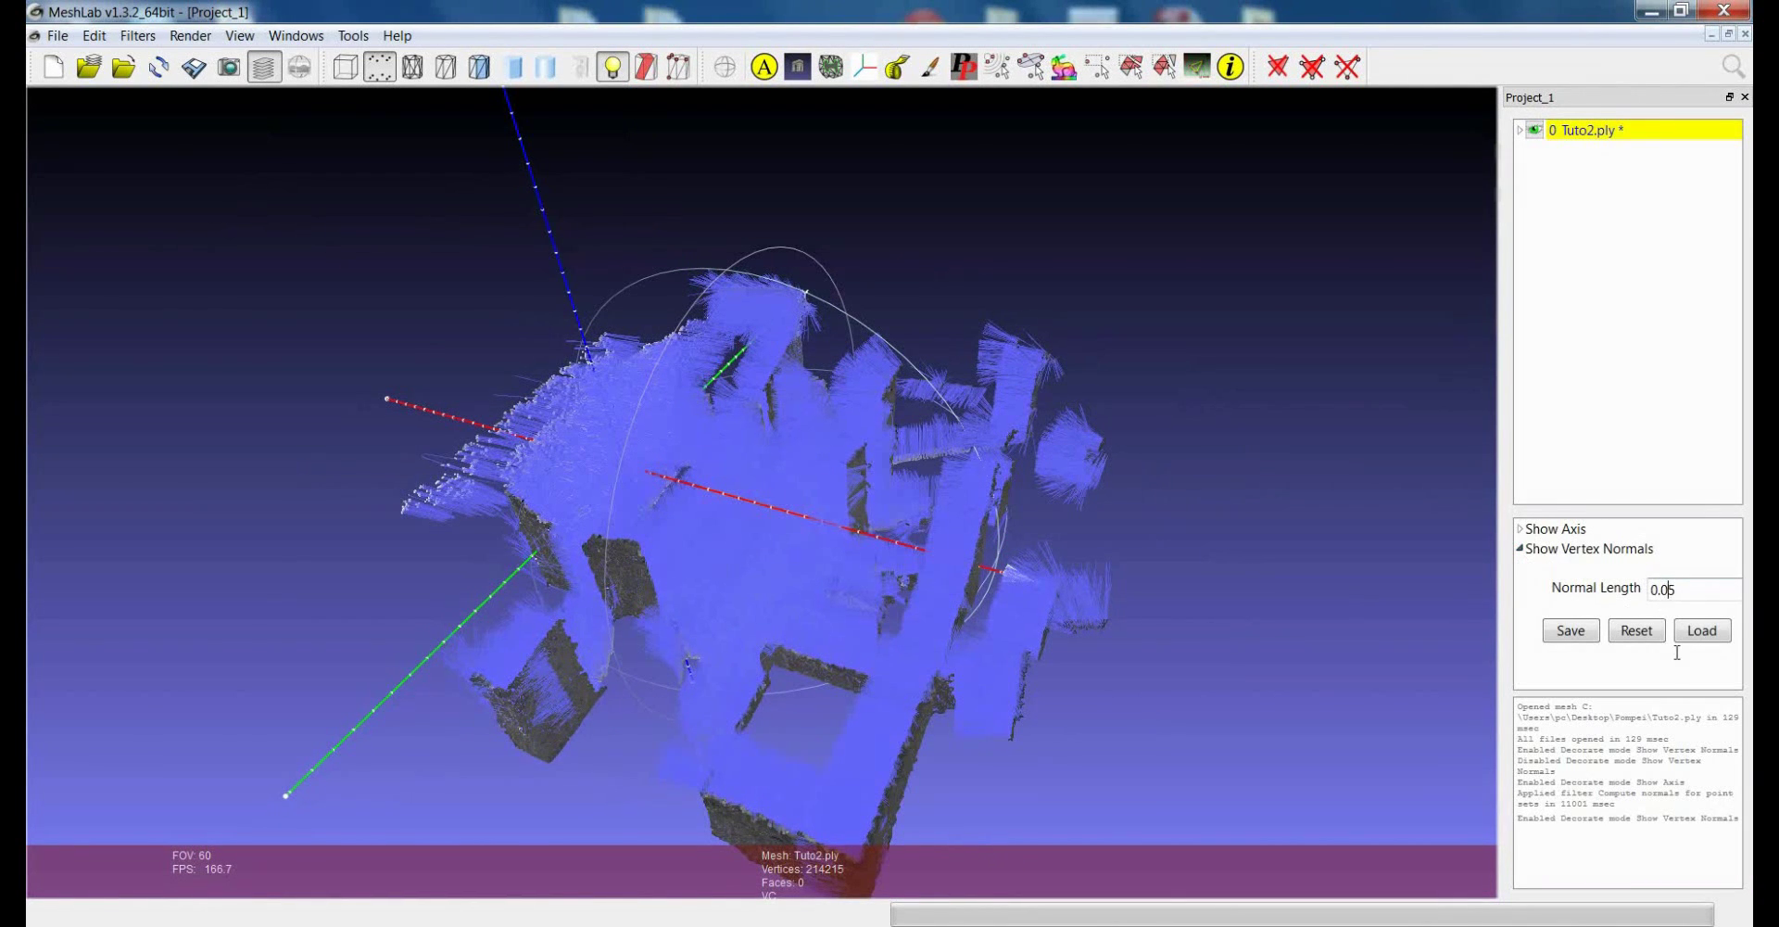
type("0")
key("Return")
left_click_drag(898, 570, 979, 312)
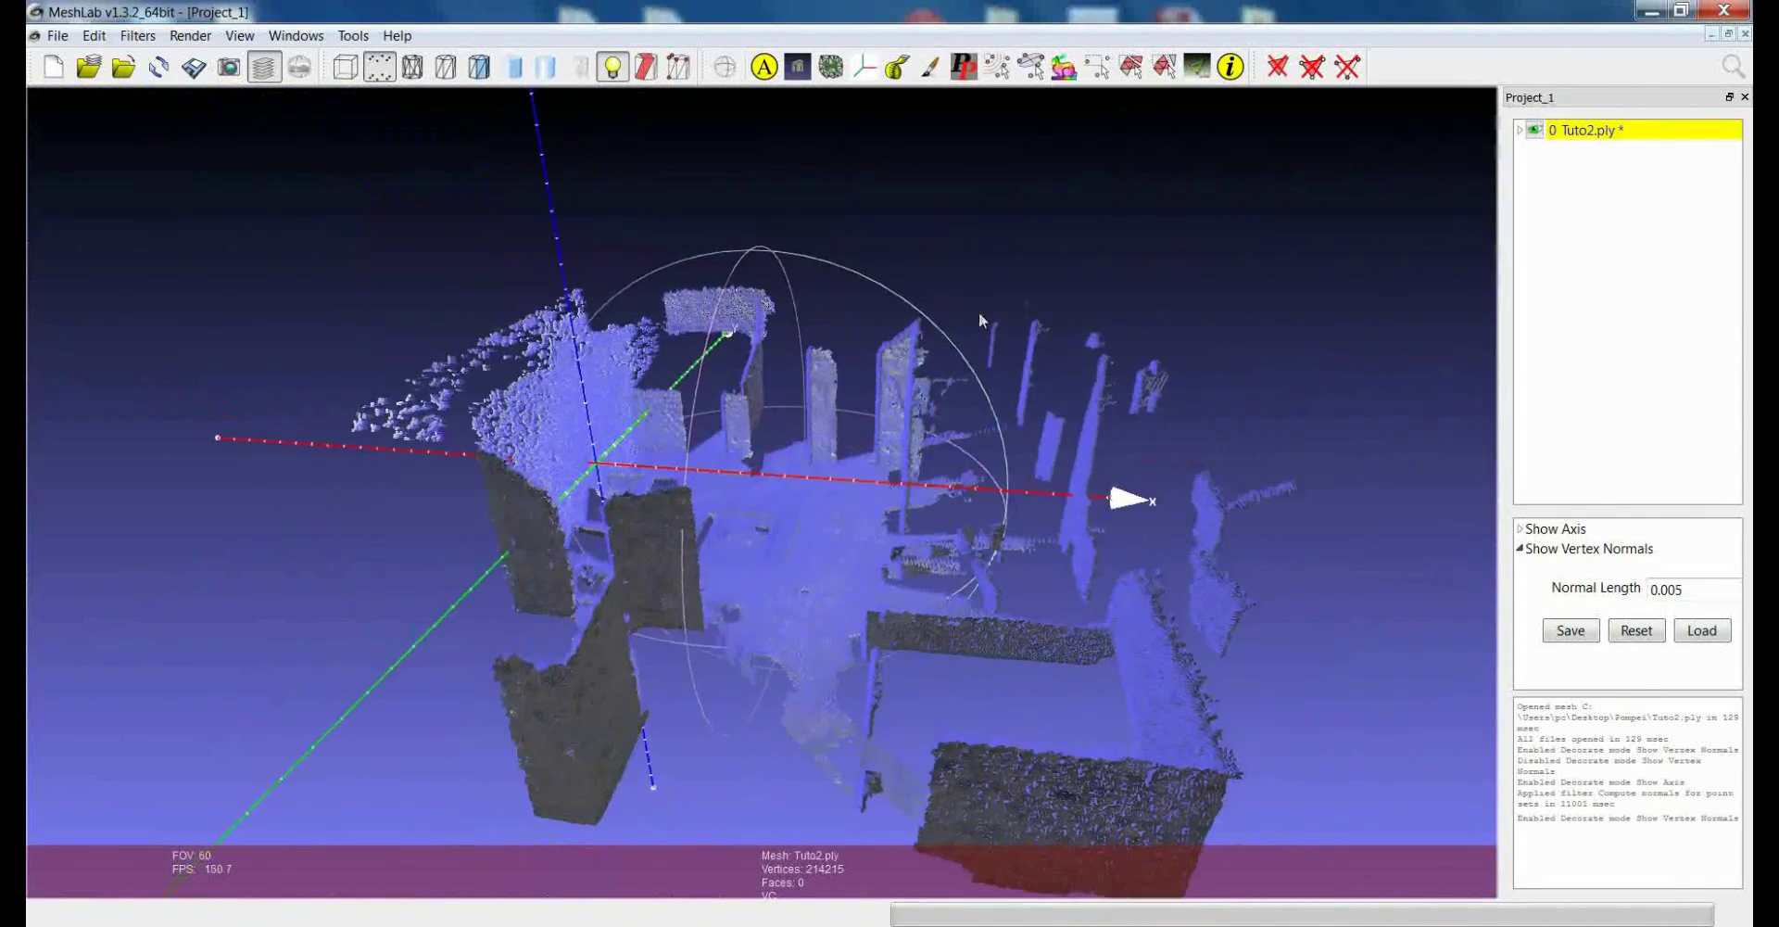
scroll(932, 425, "up", 4)
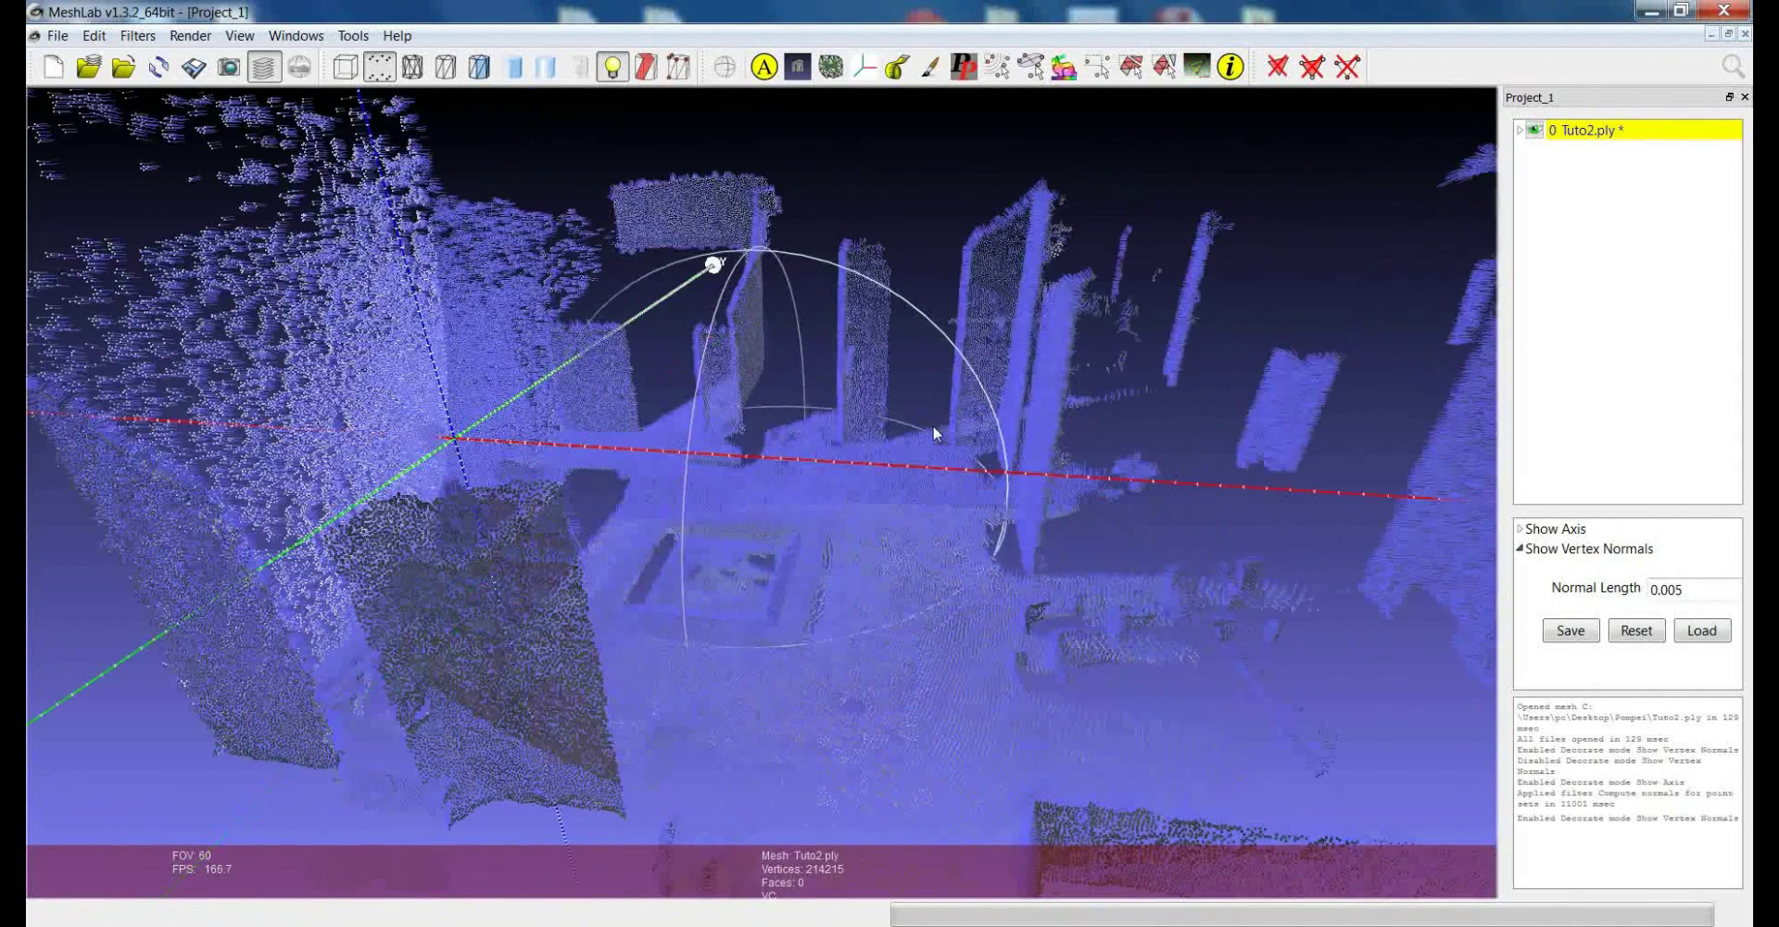
left_click_drag(895, 428, 1079, 285)
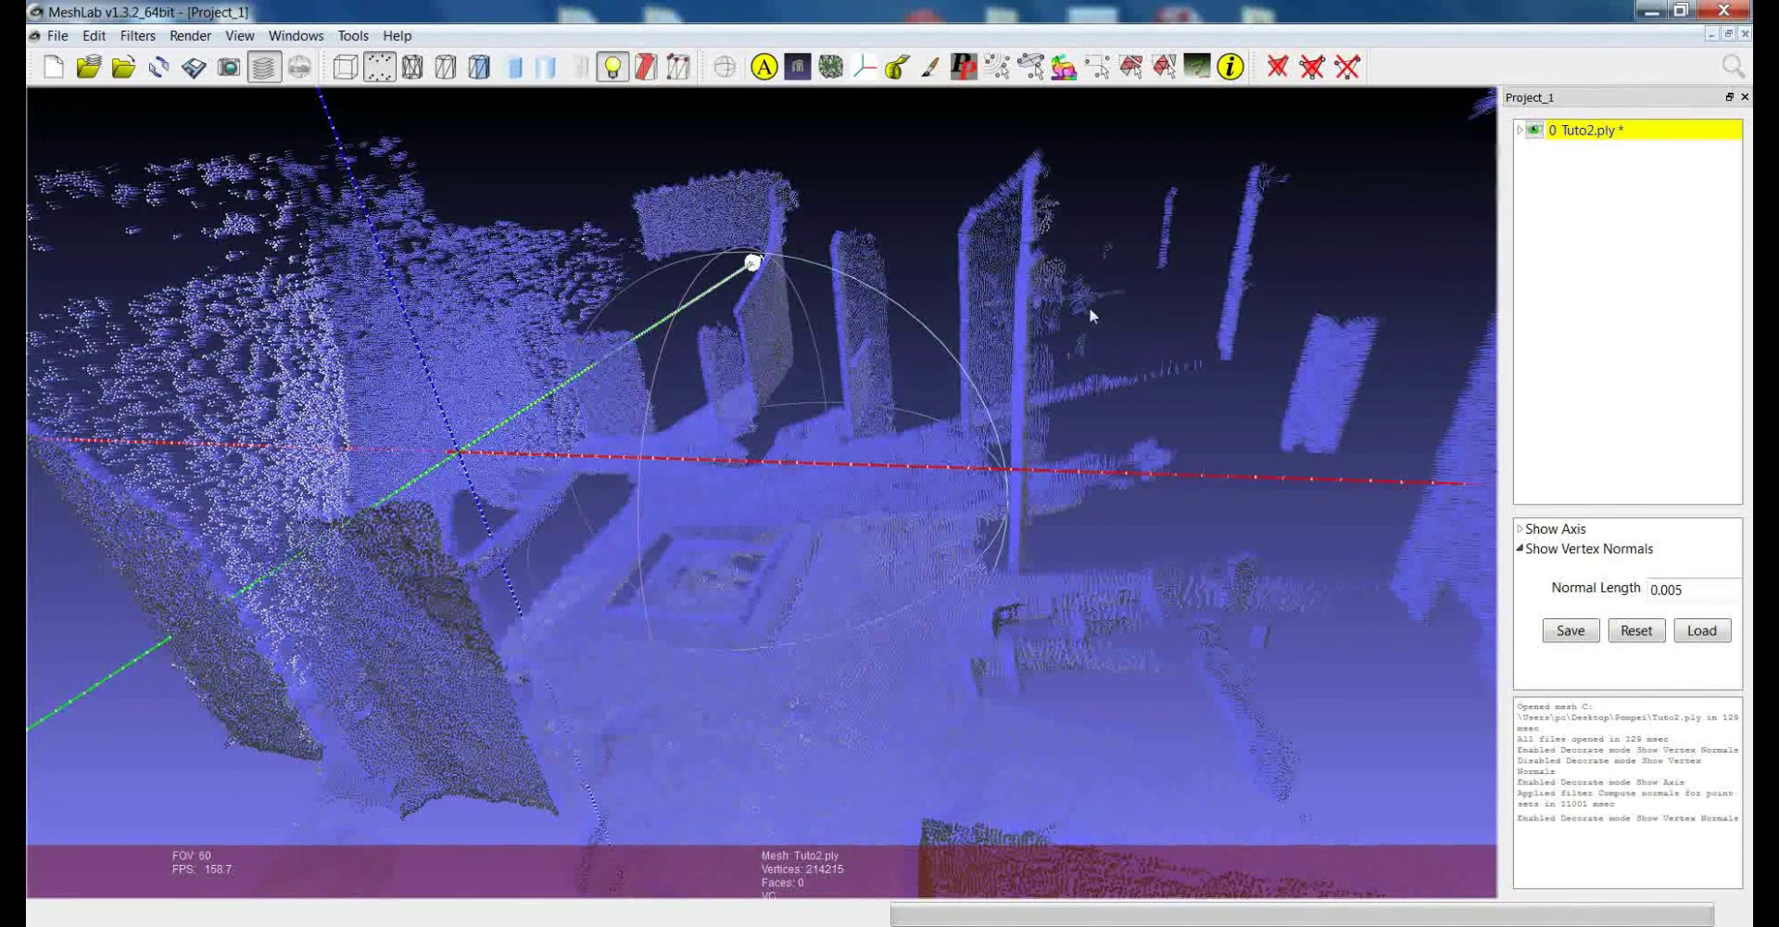
left_click_drag(1042, 357, 1125, 319)
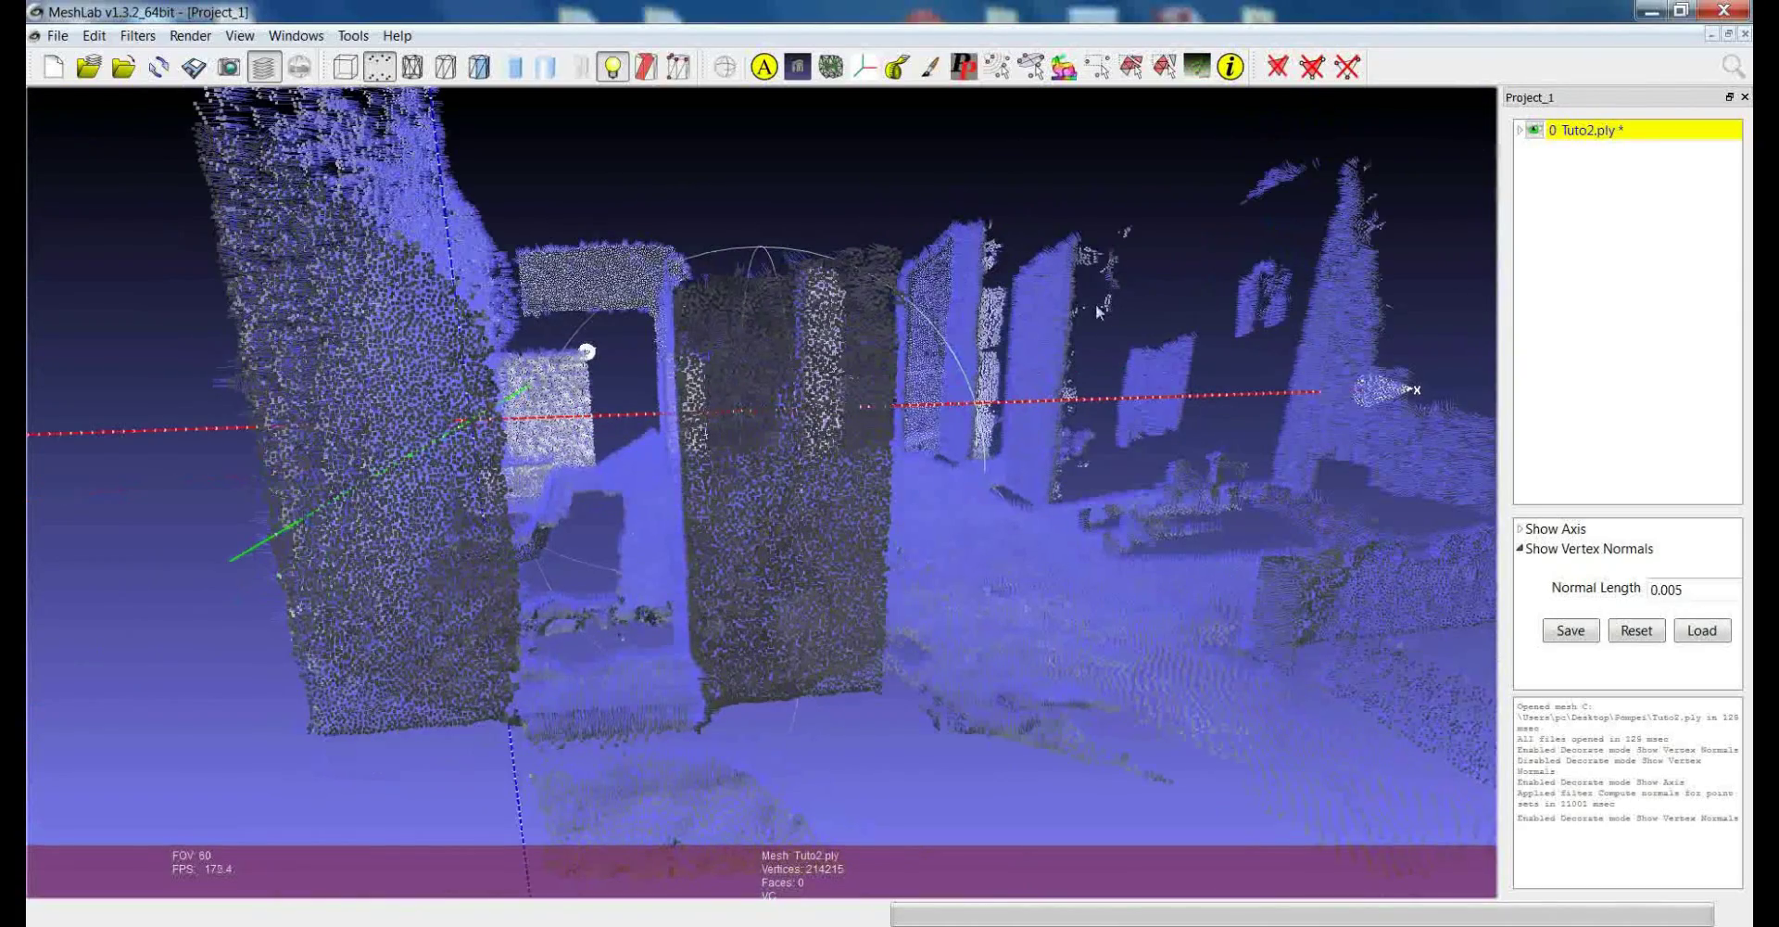
left_click_drag(776, 441, 914, 601)
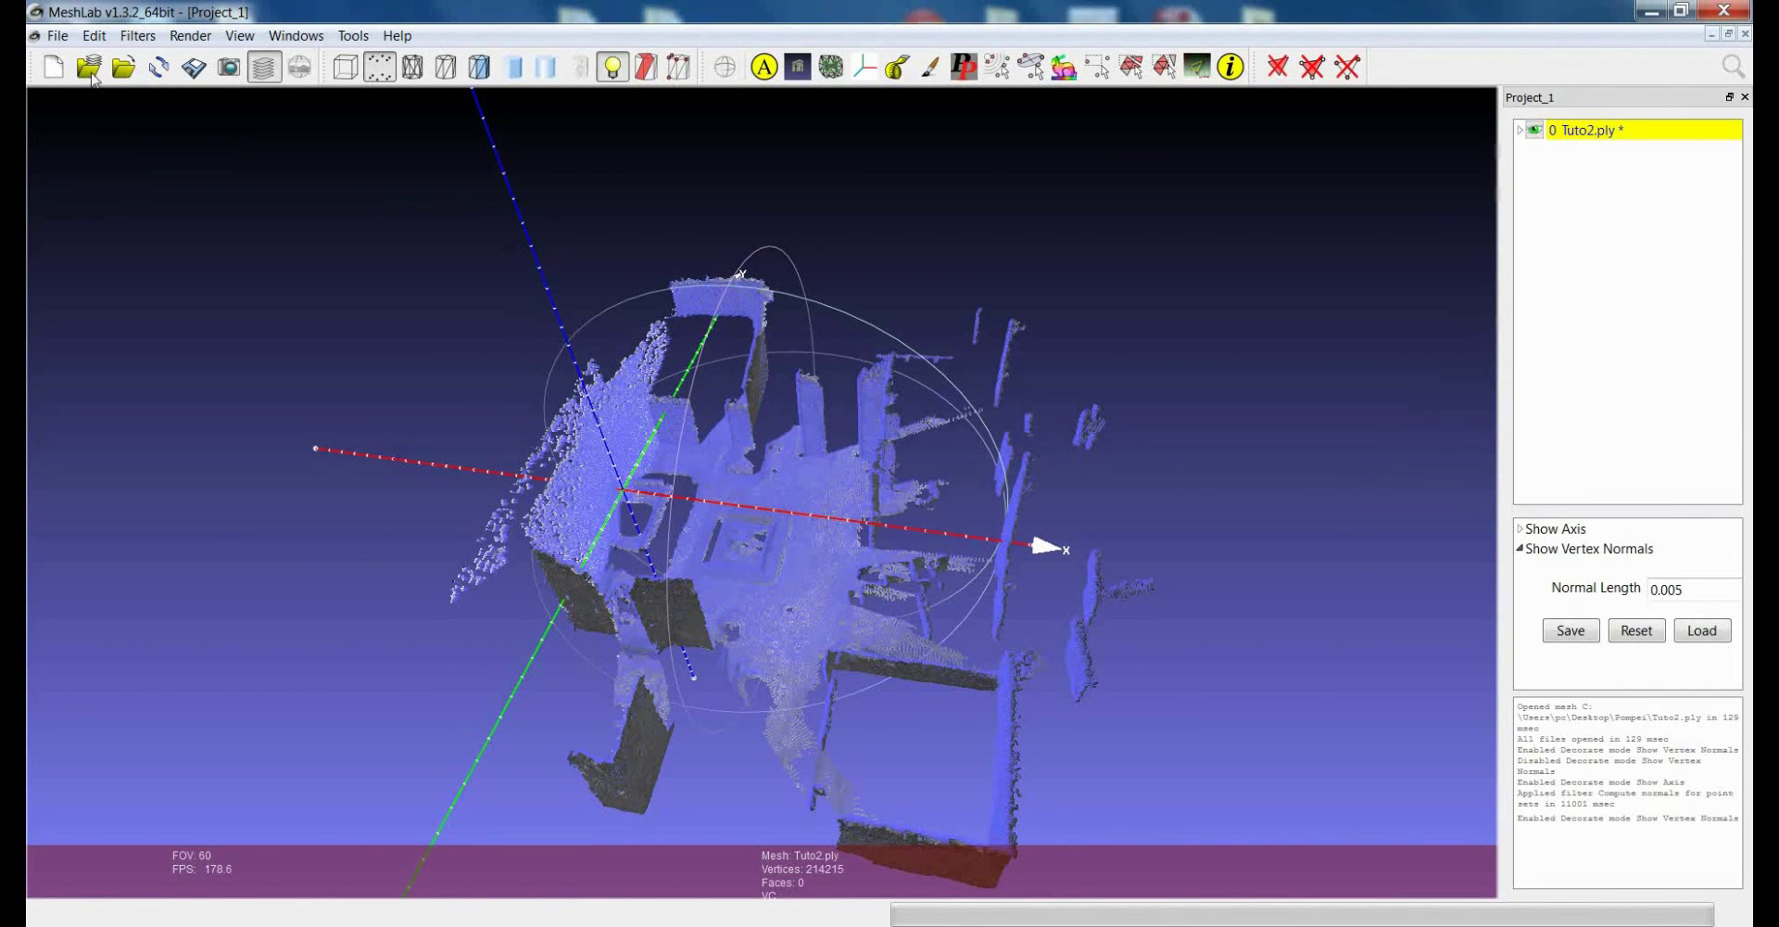
Step: Export the point cloud as a Stanford PLY file over the existing Tuto.ply in the Pompei folder
left_click(57, 37)
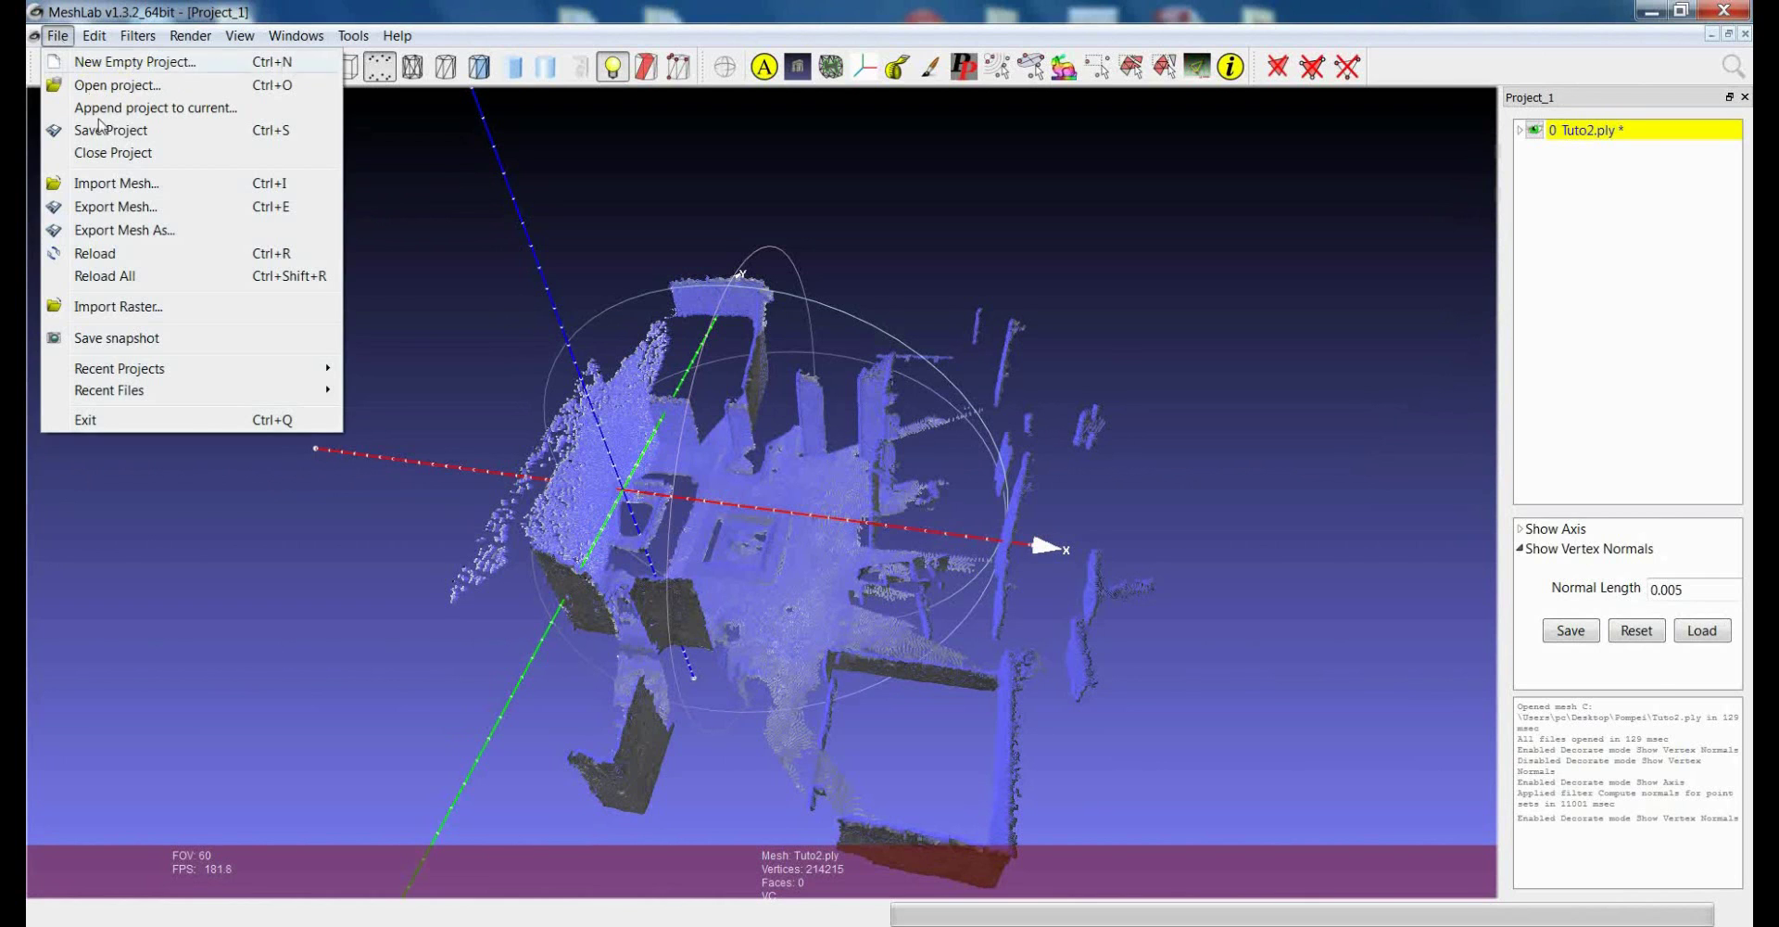
left_click(127, 231)
left_click_drag(944, 274, 1065, 263)
left_click_drag(910, 572, 1343, 600)
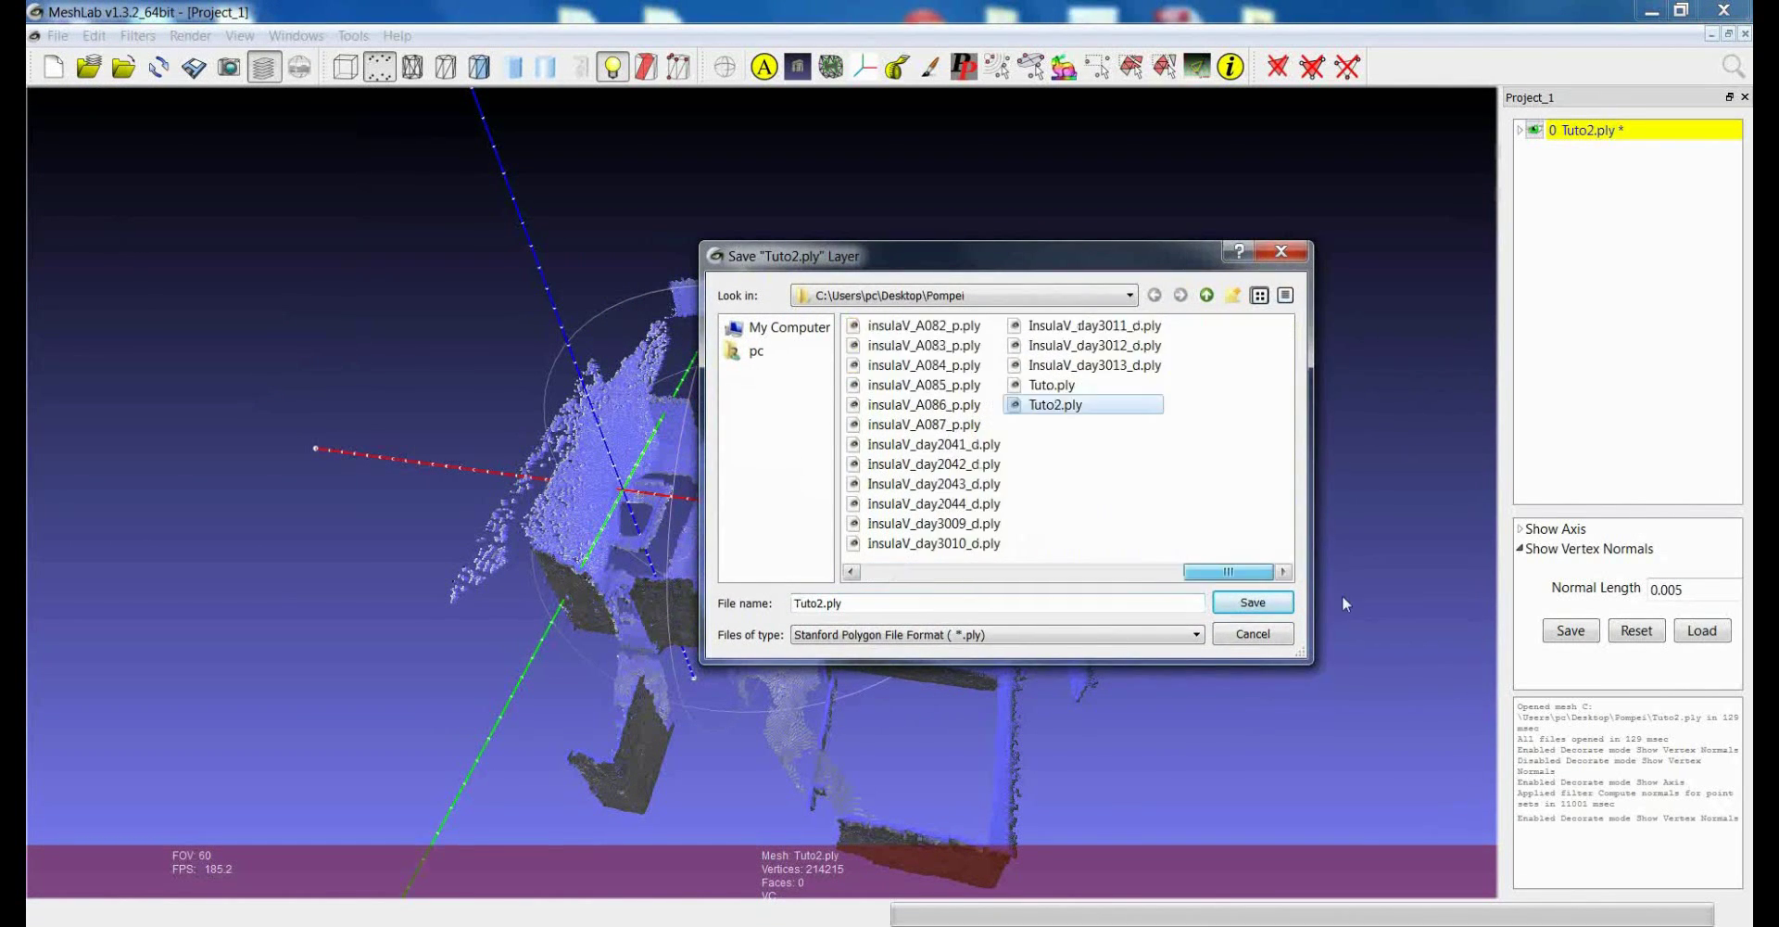
left_click(1056, 387)
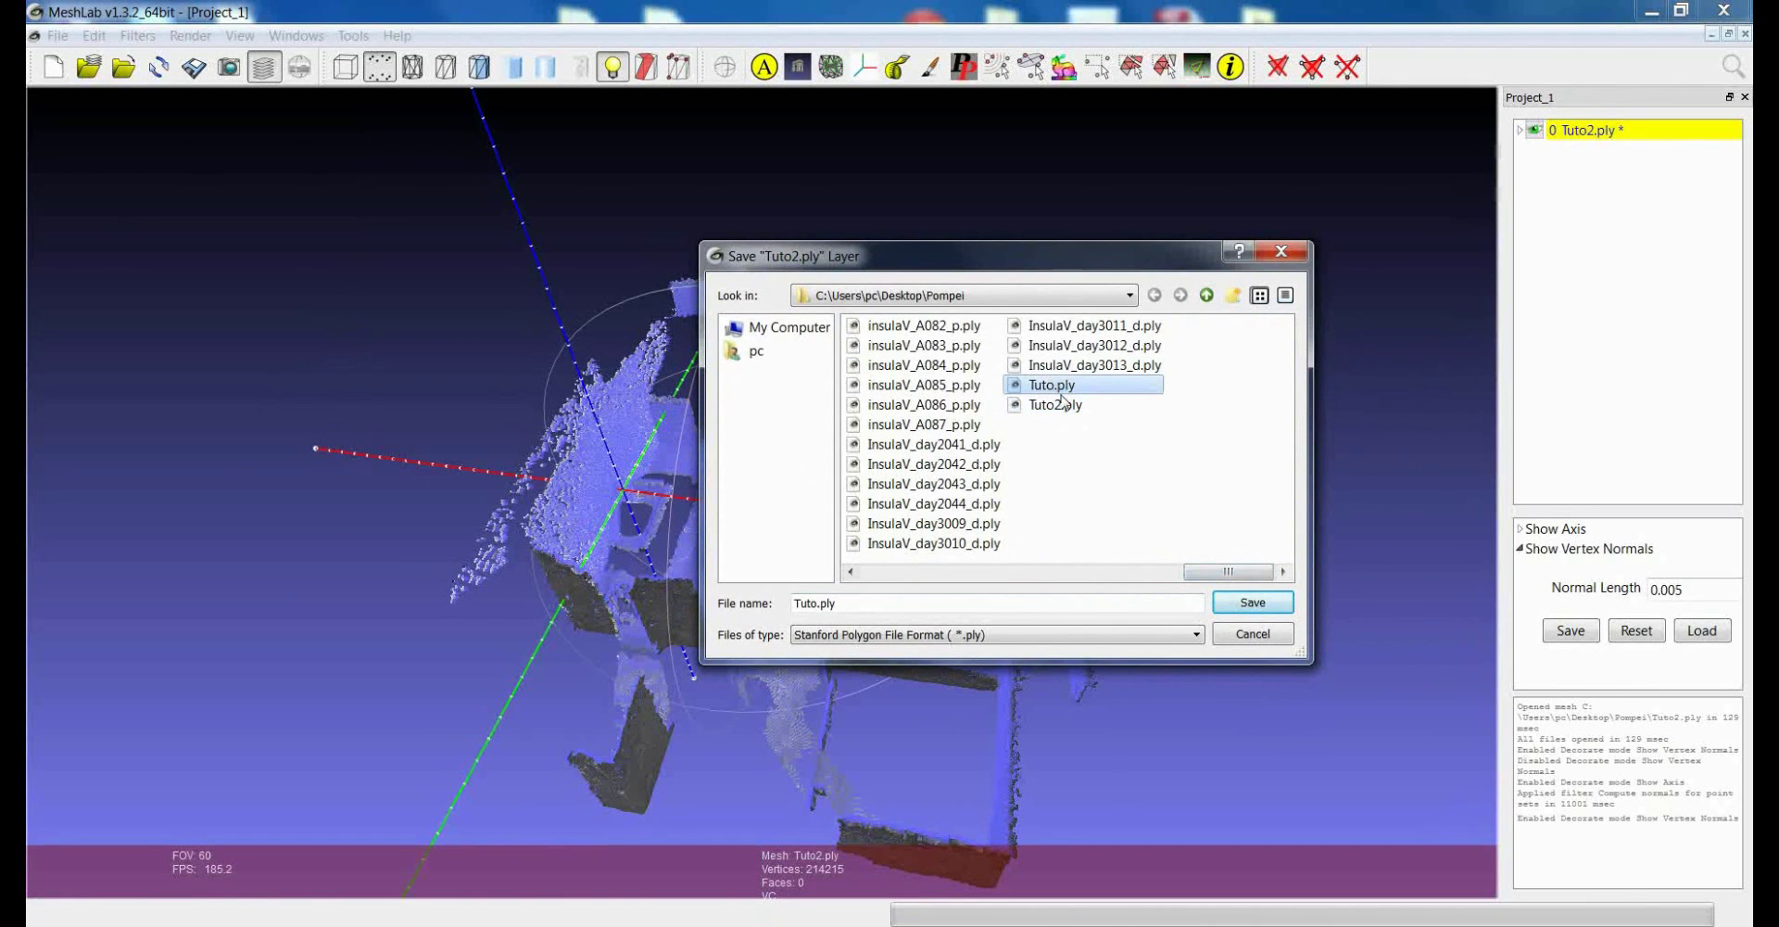
left_click(1234, 601)
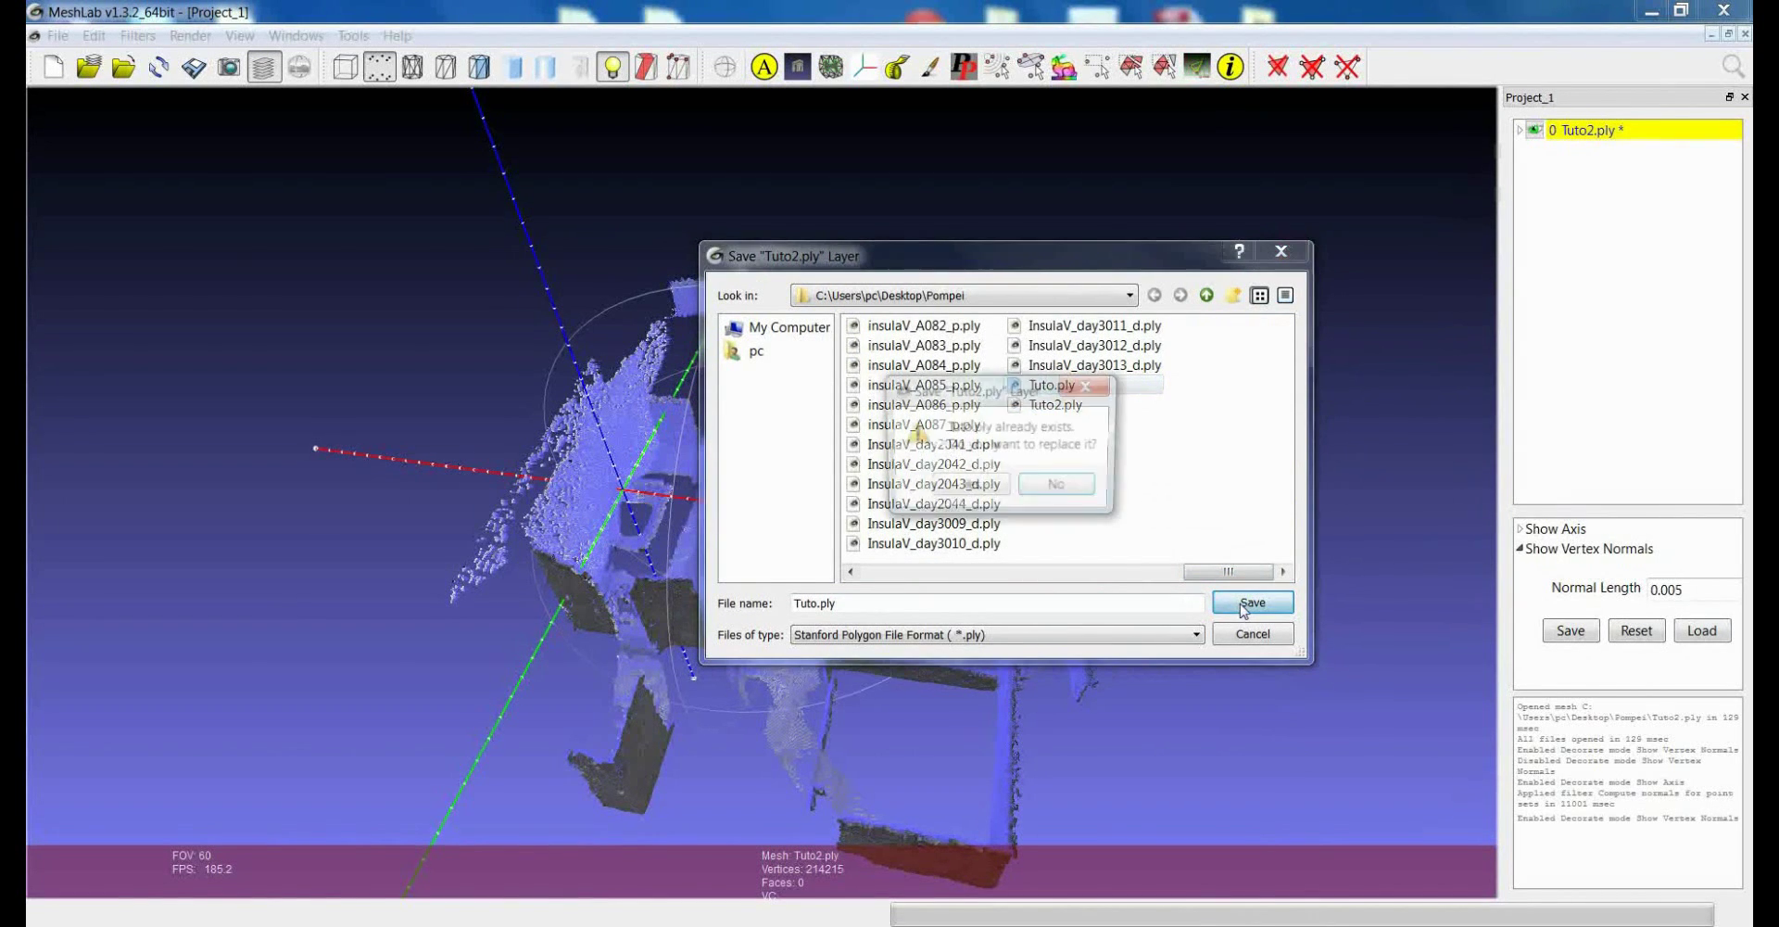
left_click(960, 491)
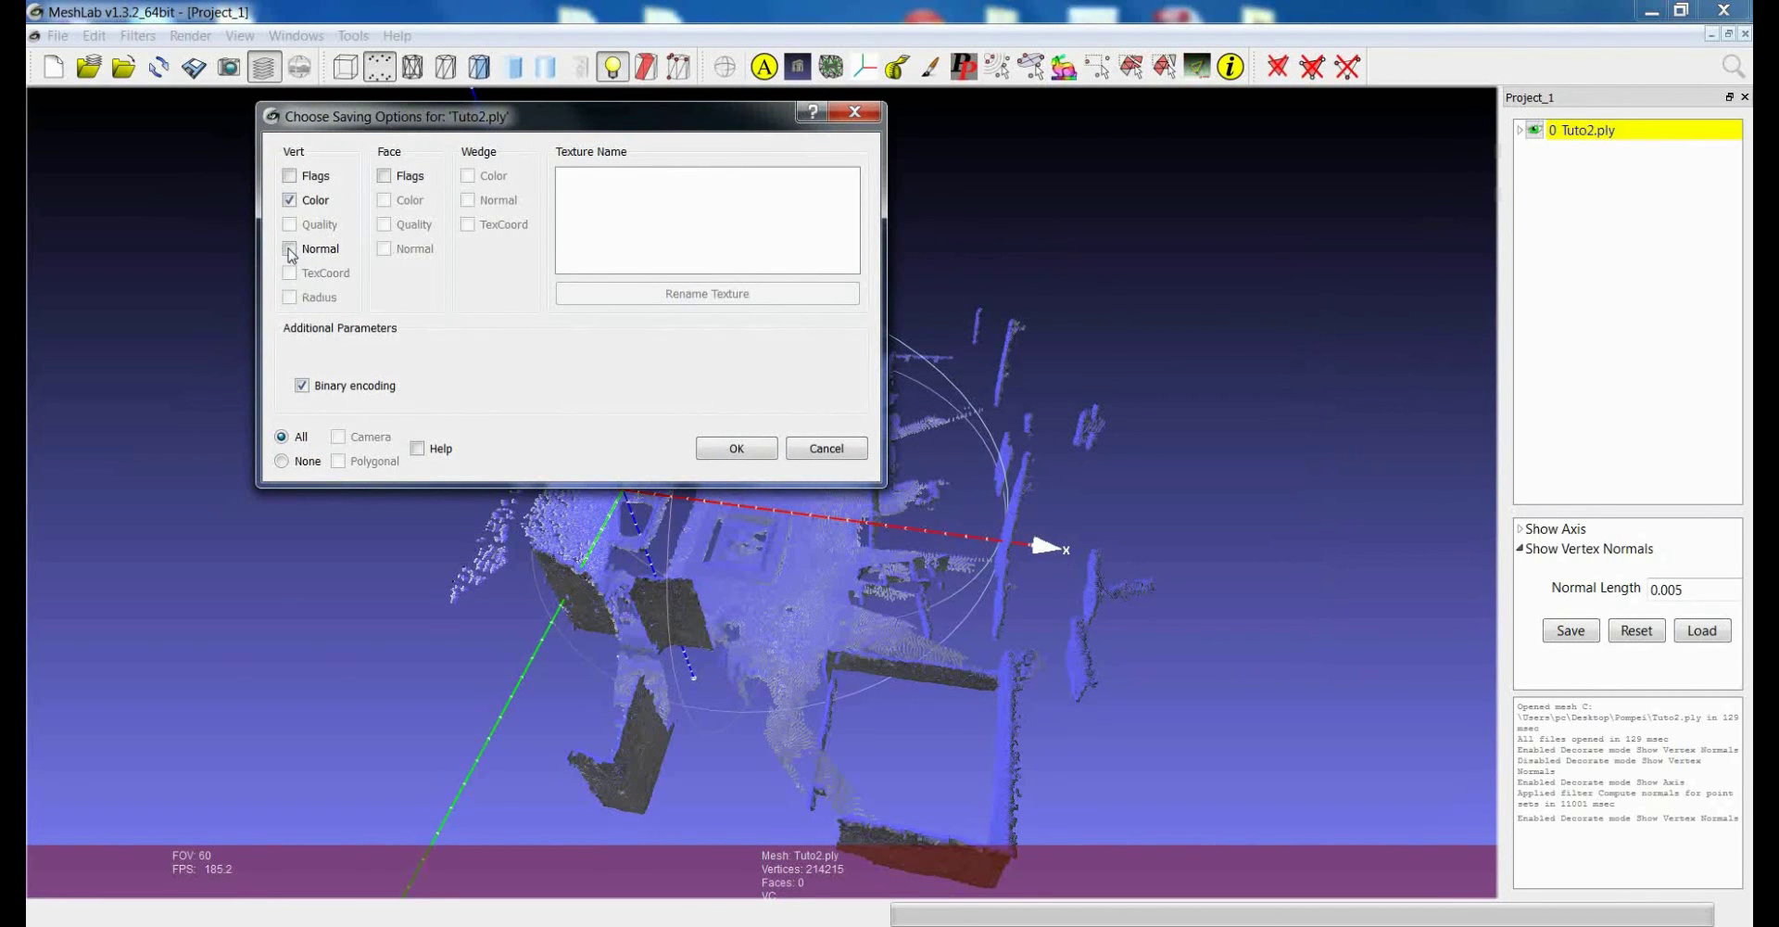
Step: Include the vertex normals along with the vertex color in the binary export and save the file
left_click(289, 248)
left_click(291, 249)
left_click(290, 249)
left_click(291, 251)
left_click(290, 251)
left_click(749, 449)
left_click_drag(747, 556, 748, 498)
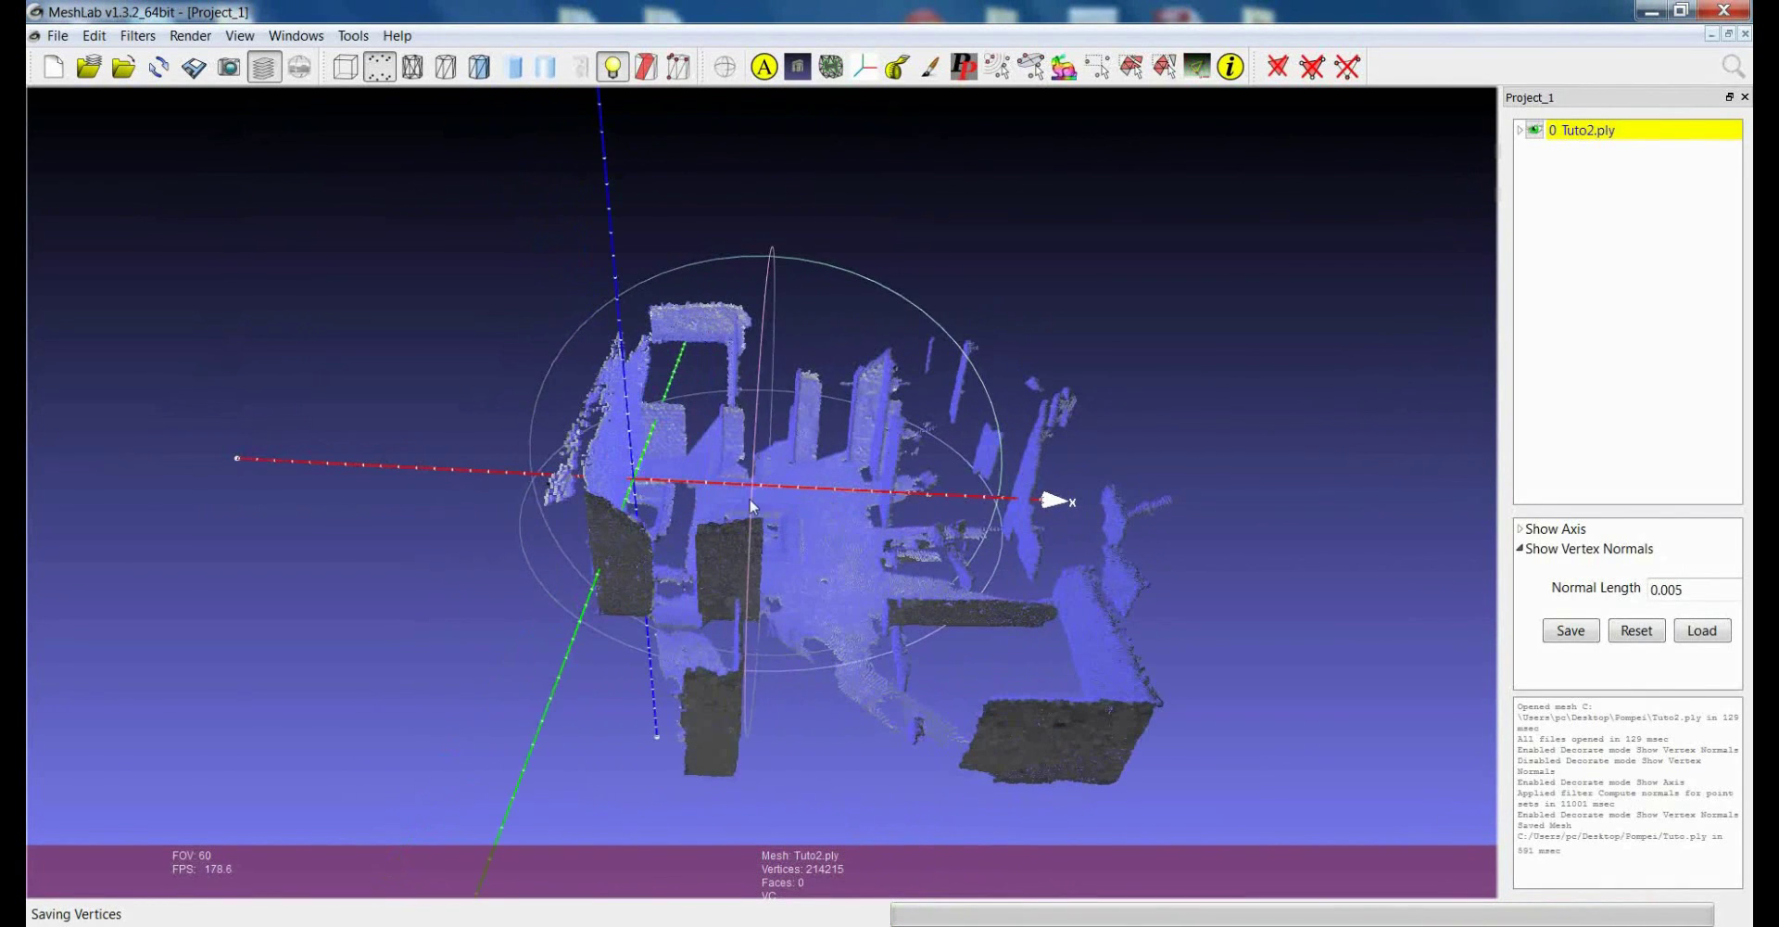